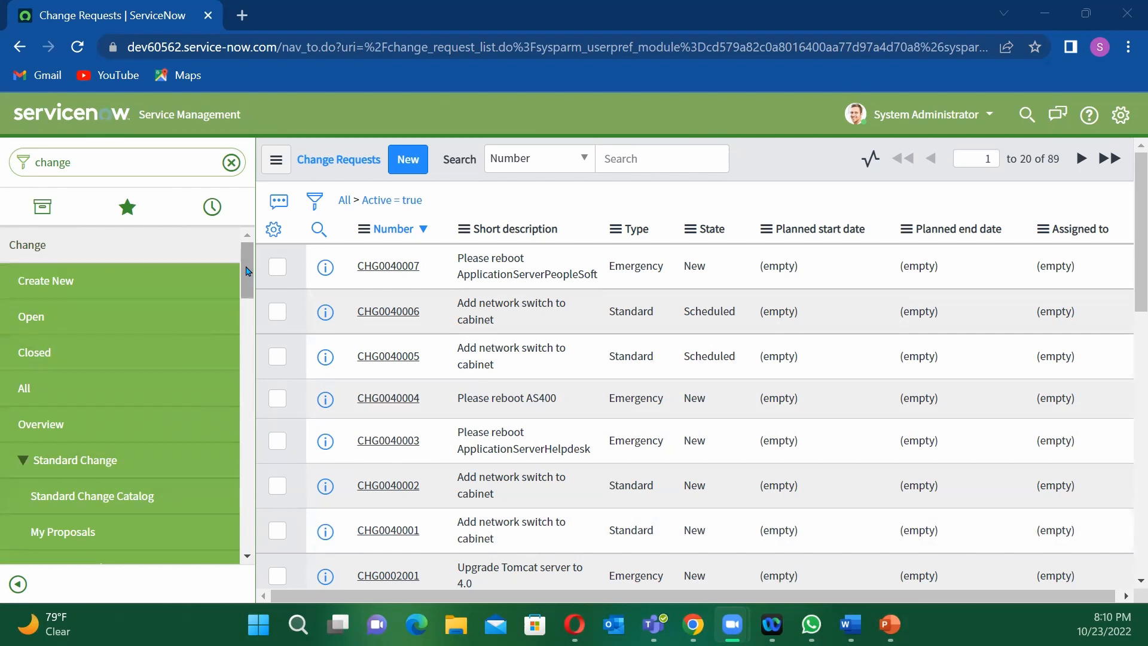
Create a new change request using the Normal change model
mouse_move(246, 271)
left_mouse_down()
mouse_move(253, 315)
mouse_move(250, 268)
left_mouse_up()
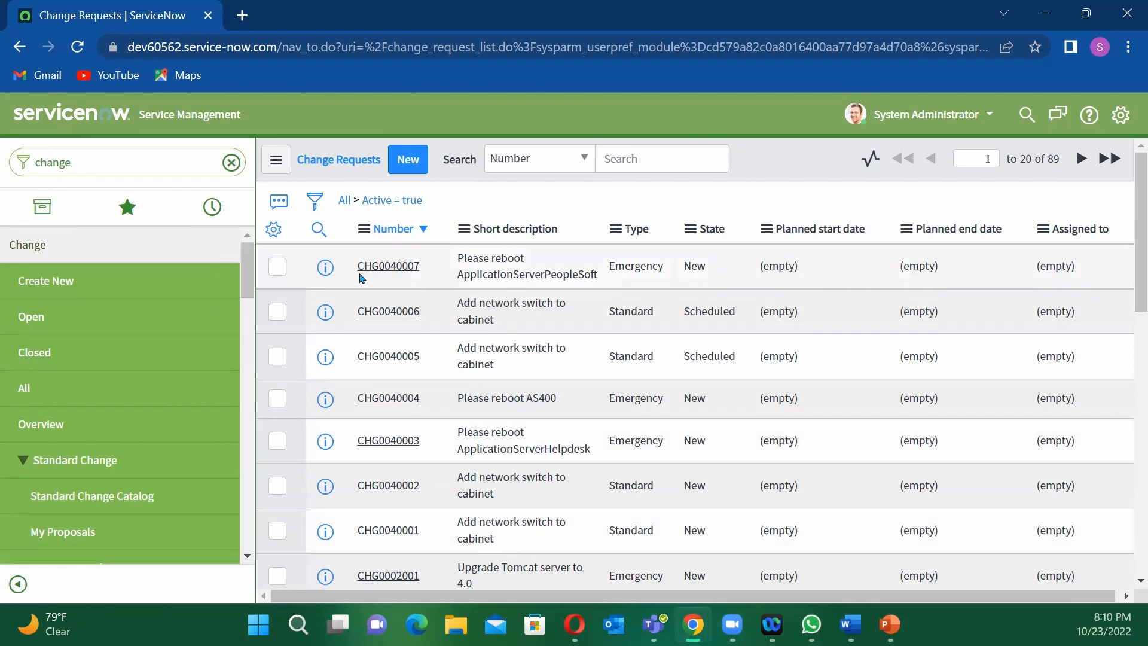
left_click(393, 268)
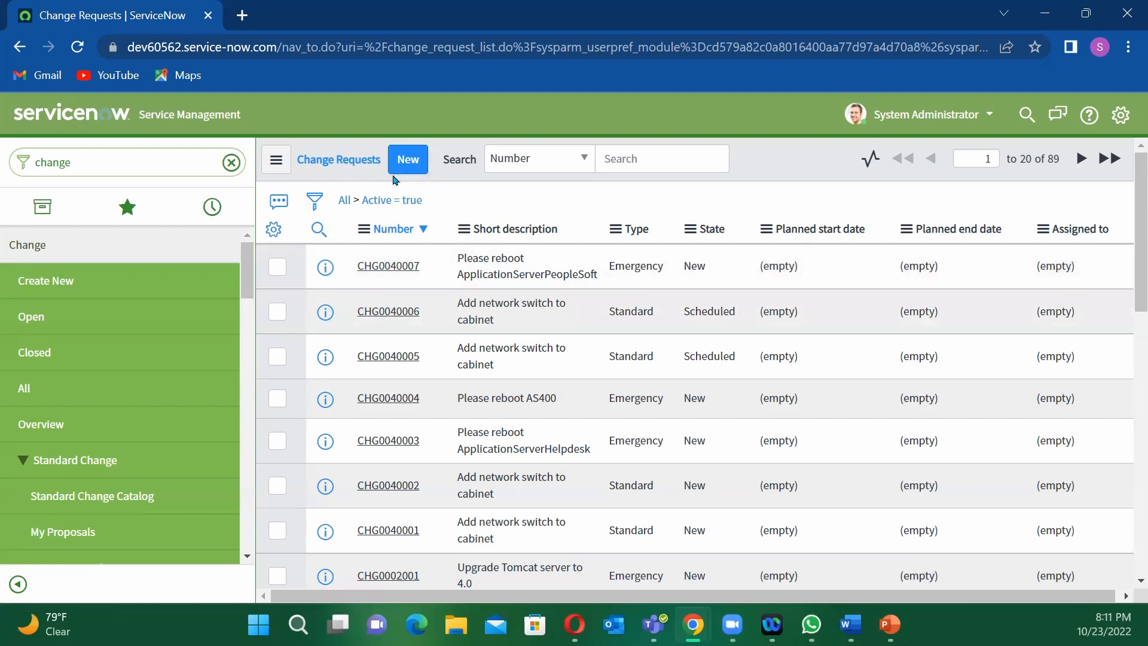
left_click(406, 161)
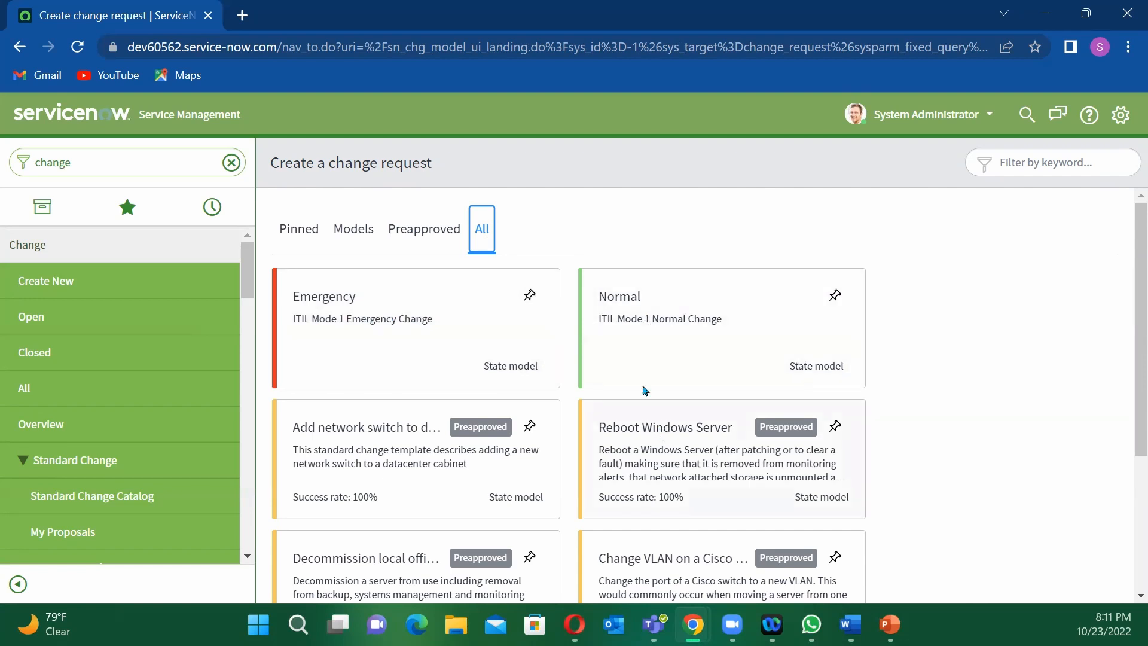
left_click(656, 327)
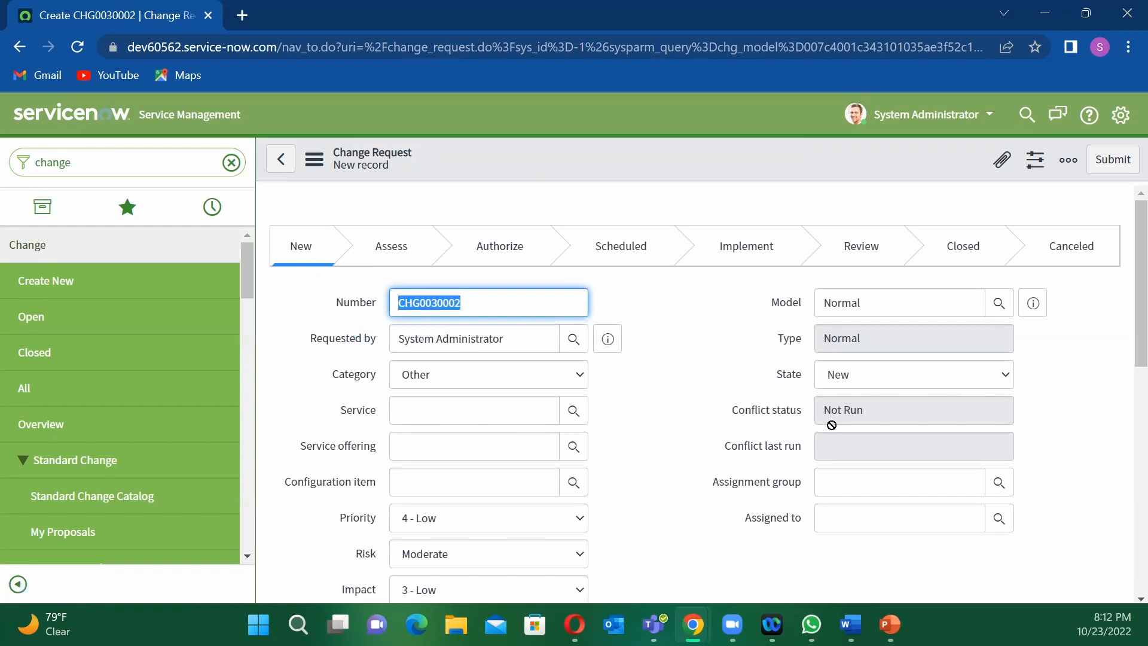
Examine the new change request form, including its workflow stages, fields, planning sections and additional actions
scroll(513, 397, "down", 5)
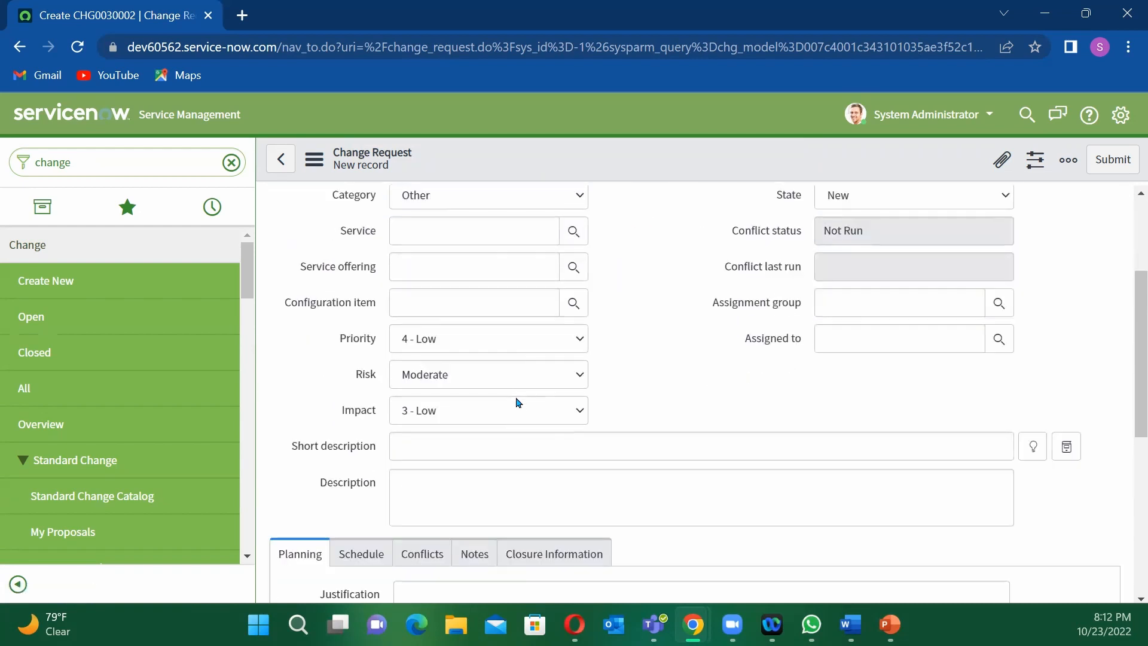
scroll(517, 405, "down", 1)
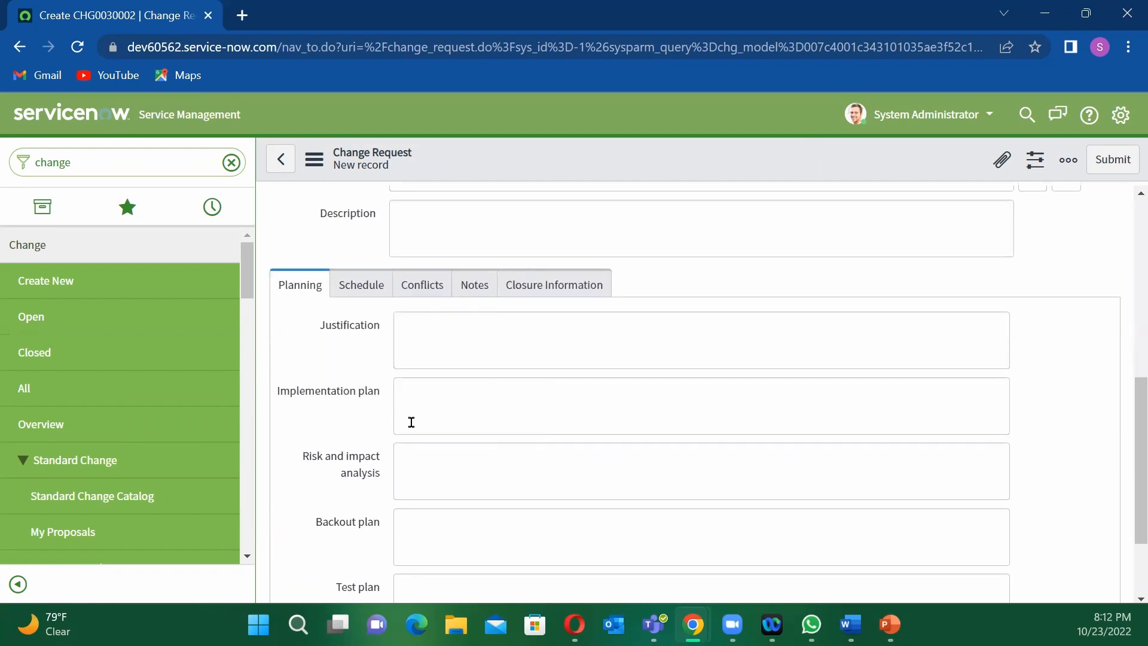
scroll(549, 409, "down", 2)
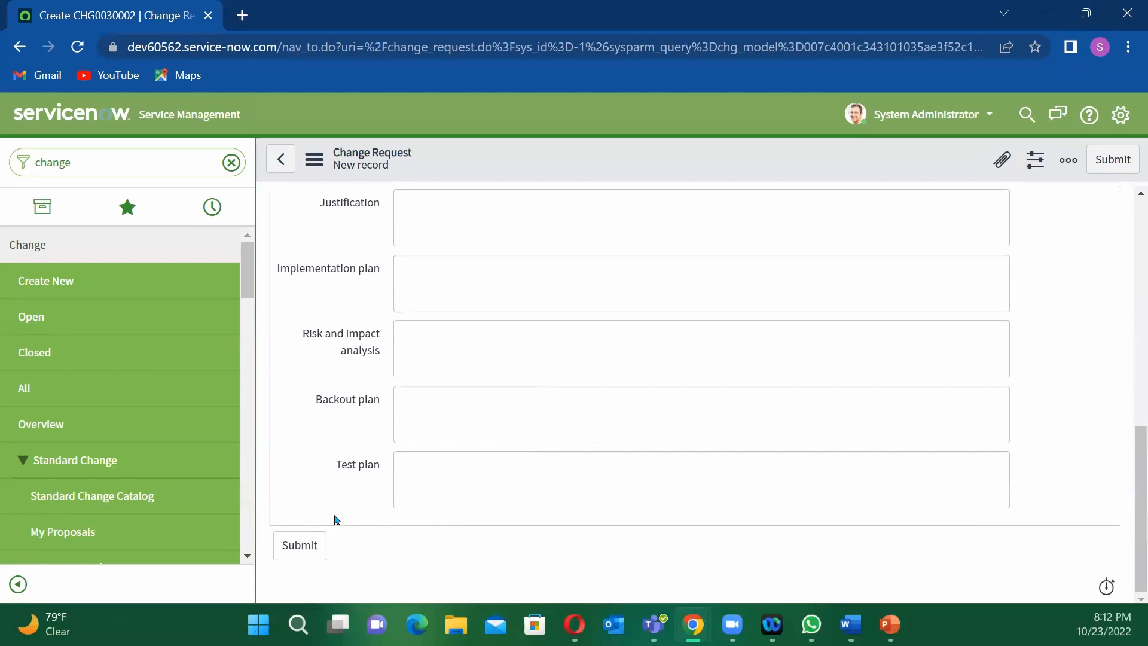
scroll(365, 438, "up", 2)
scroll(364, 438, "up", 4)
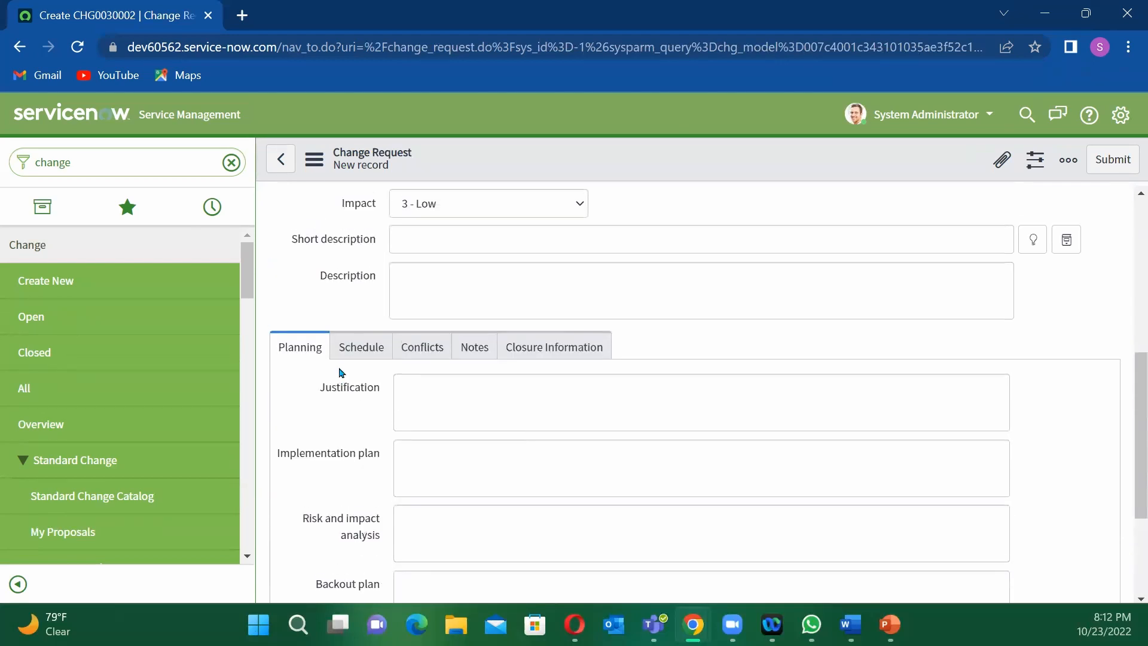
scroll(753, 406, "down", 1)
scroll(743, 418, "down", 5)
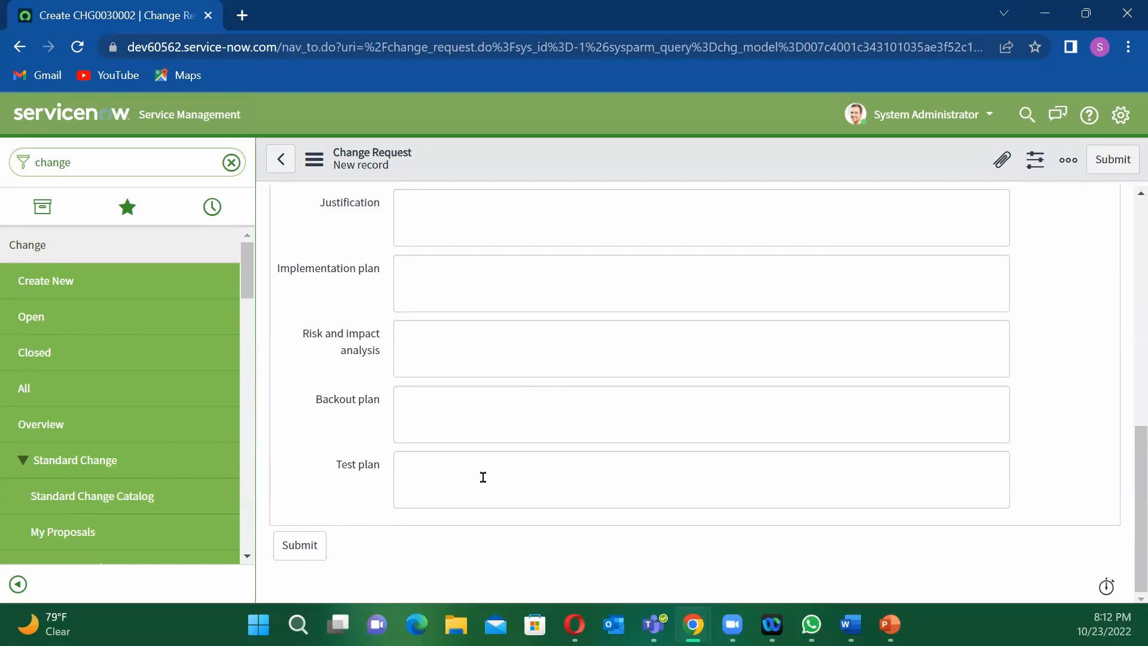
scroll(484, 479, "up", 6)
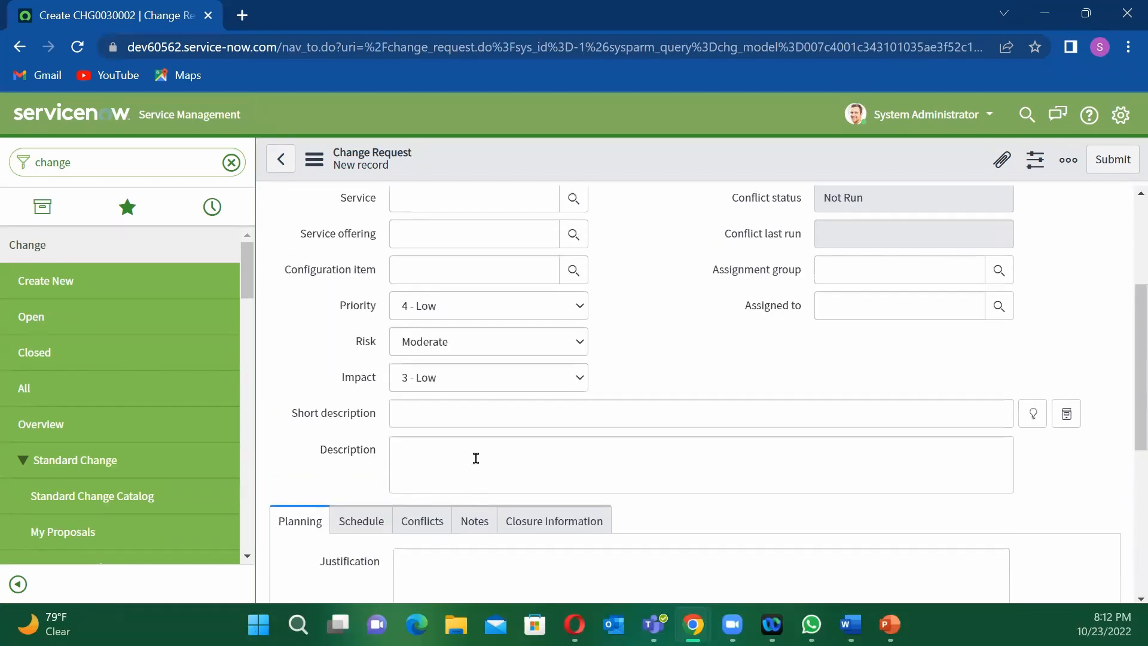
scroll(513, 414, "up", 3)
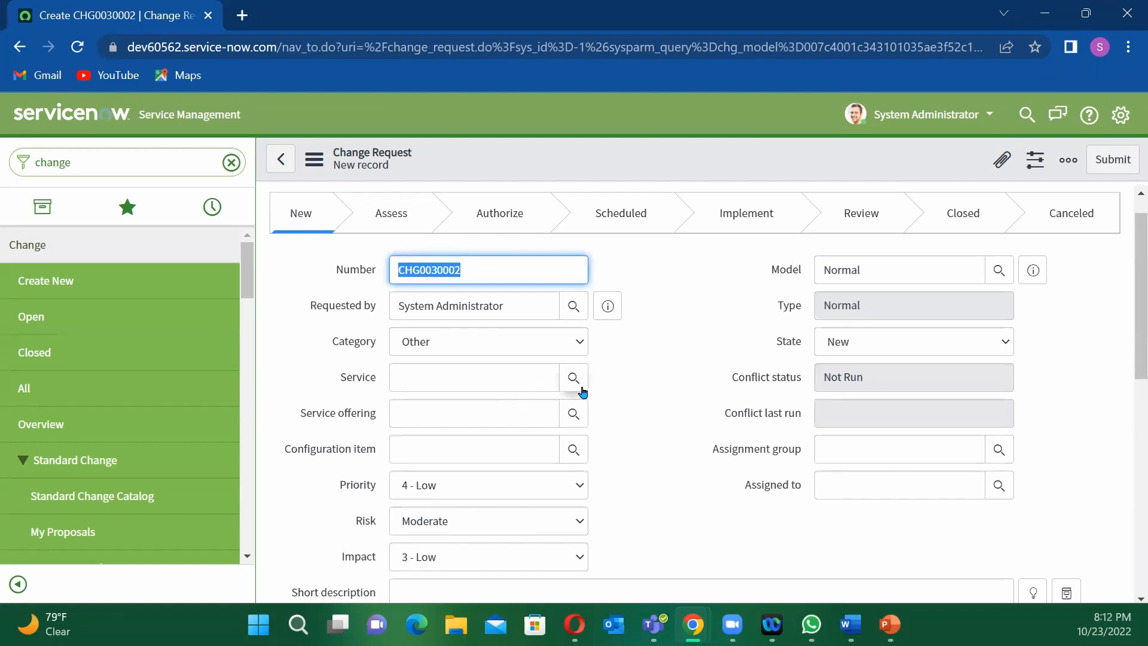
scroll(578, 391, "up", 1)
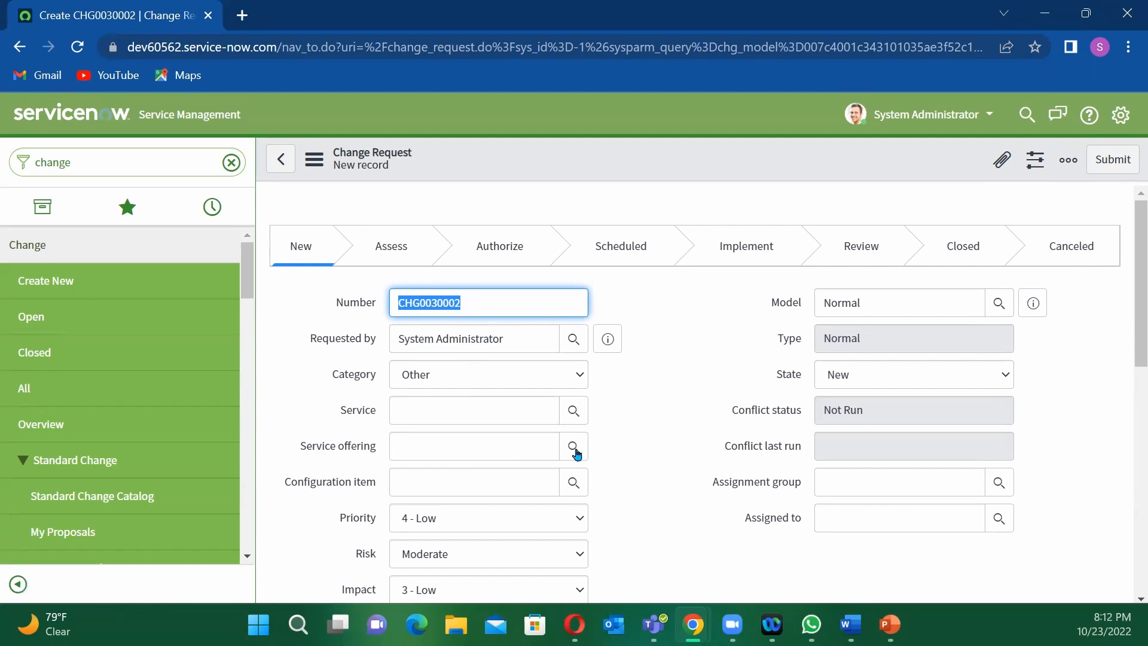
scroll(515, 466, "down", 2)
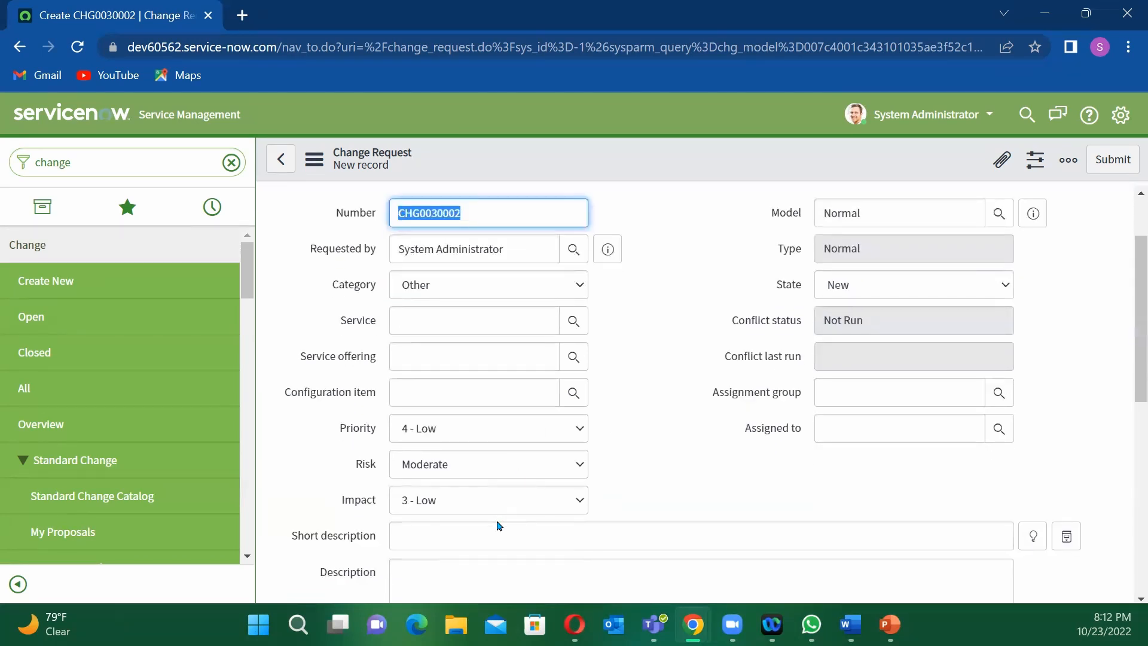
scroll(499, 526, "down", 2)
scroll(498, 510, "up", 4)
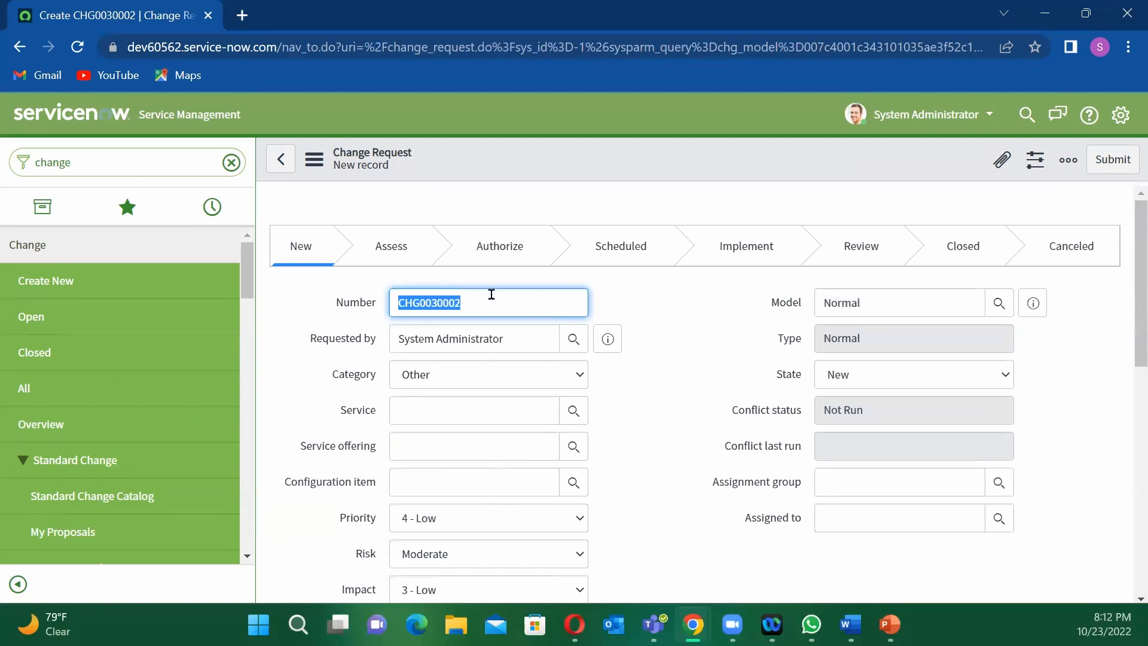
left_click(507, 258)
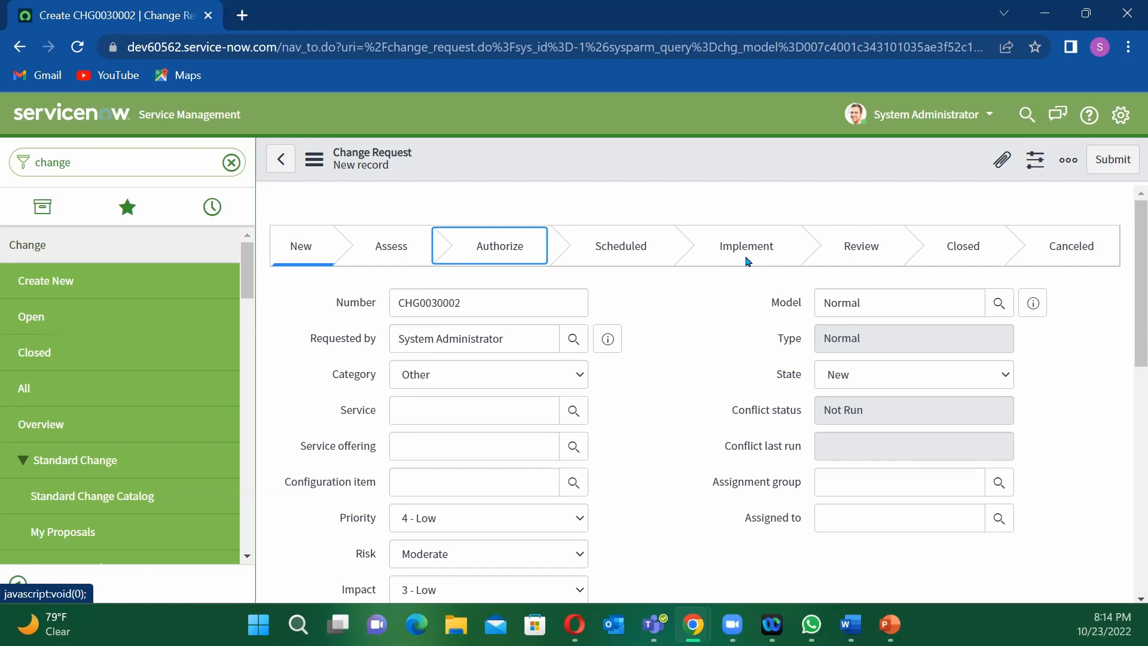
scroll(704, 330, "down", 10)
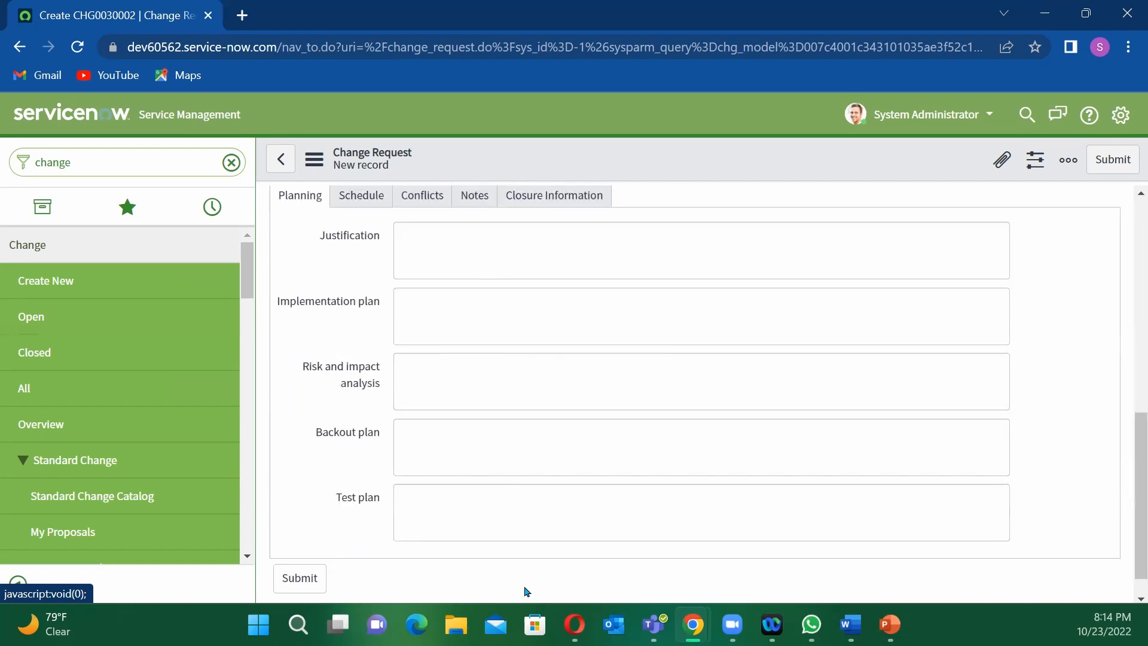
scroll(521, 510, "up", 5)
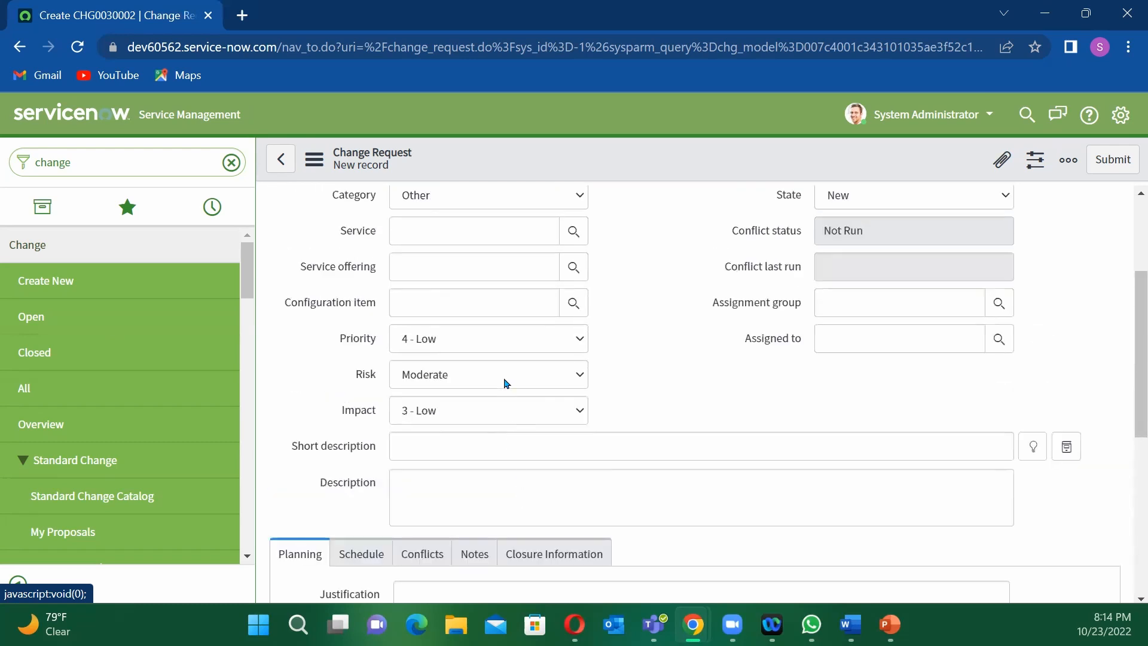
scroll(532, 431, "up", 3)
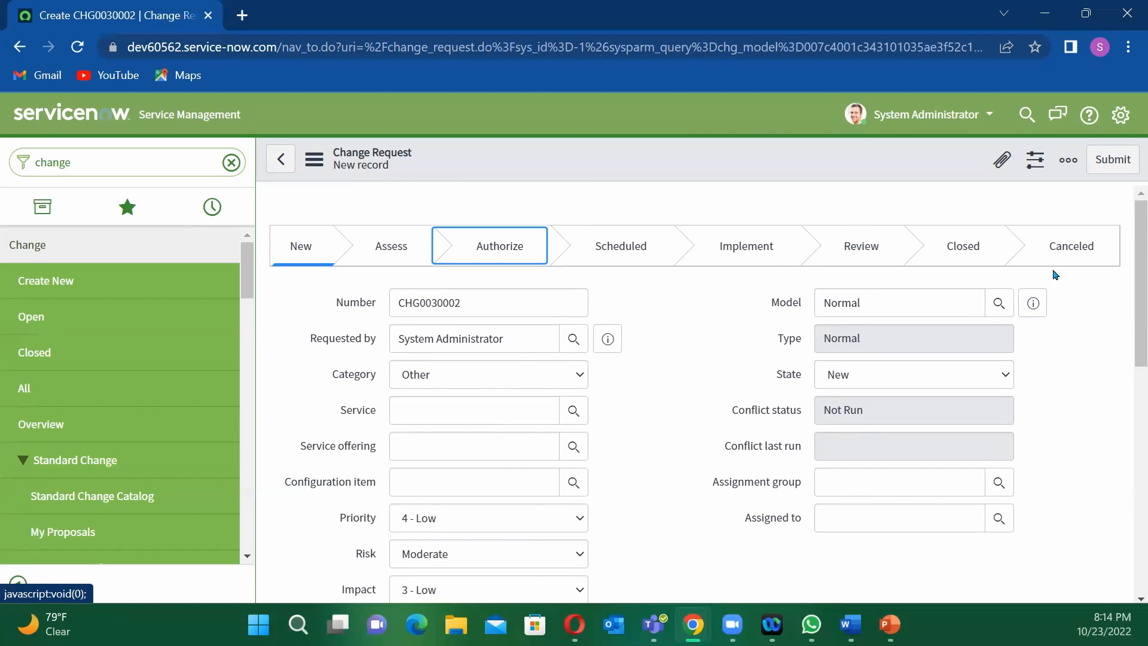
left_click(313, 159)
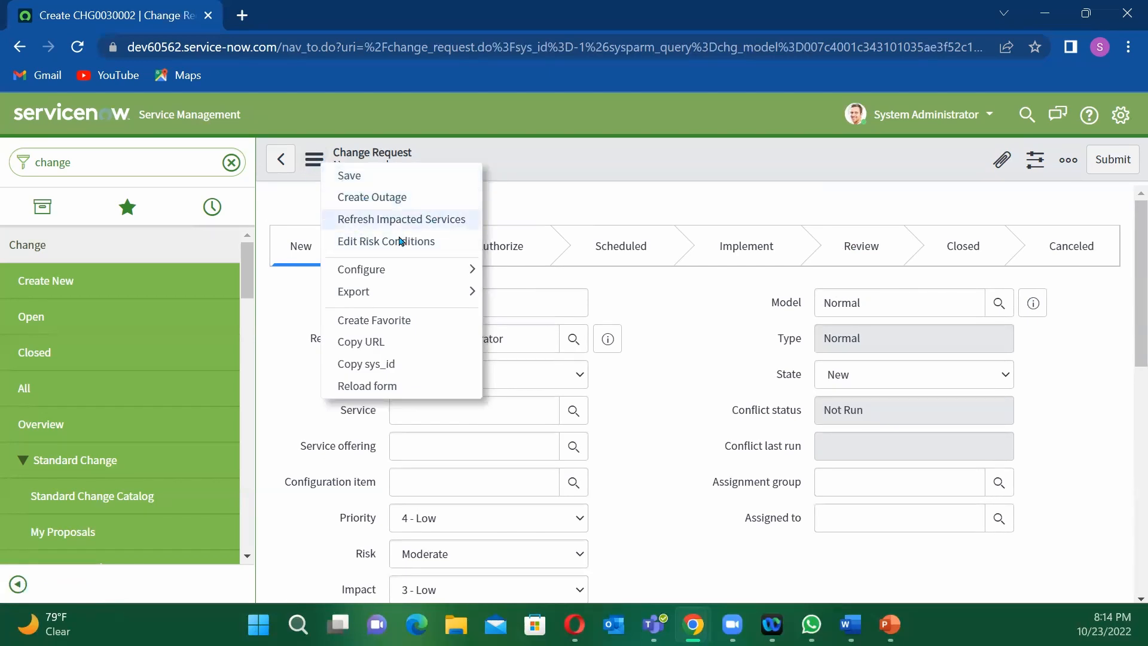
mouse_move(389, 298)
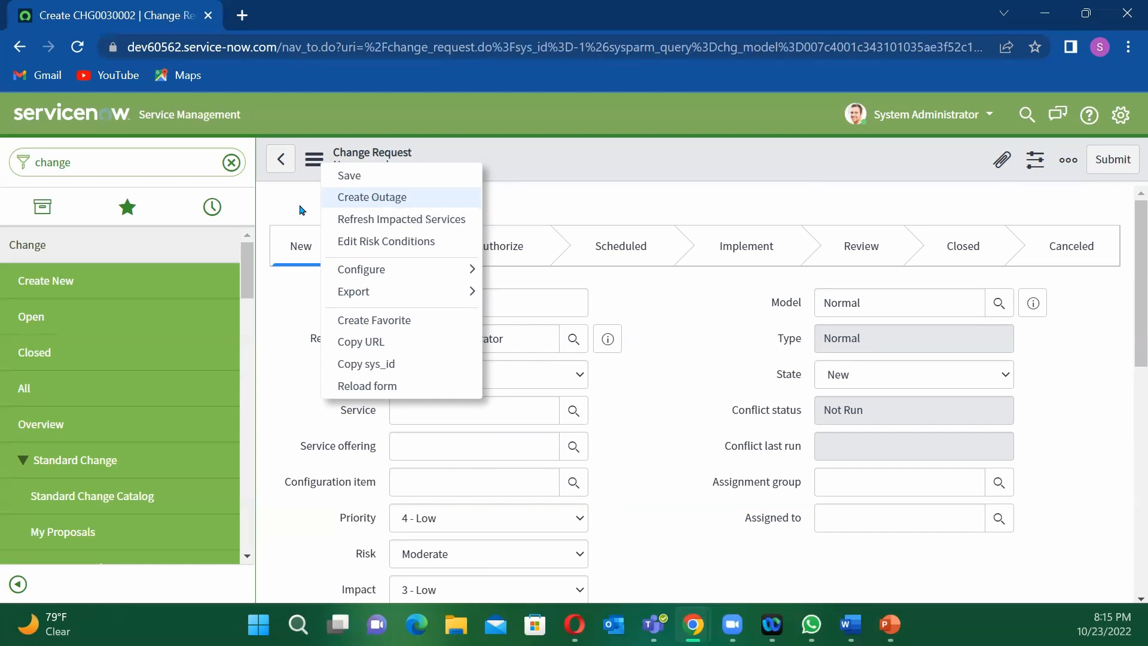
left_click(375, 199)
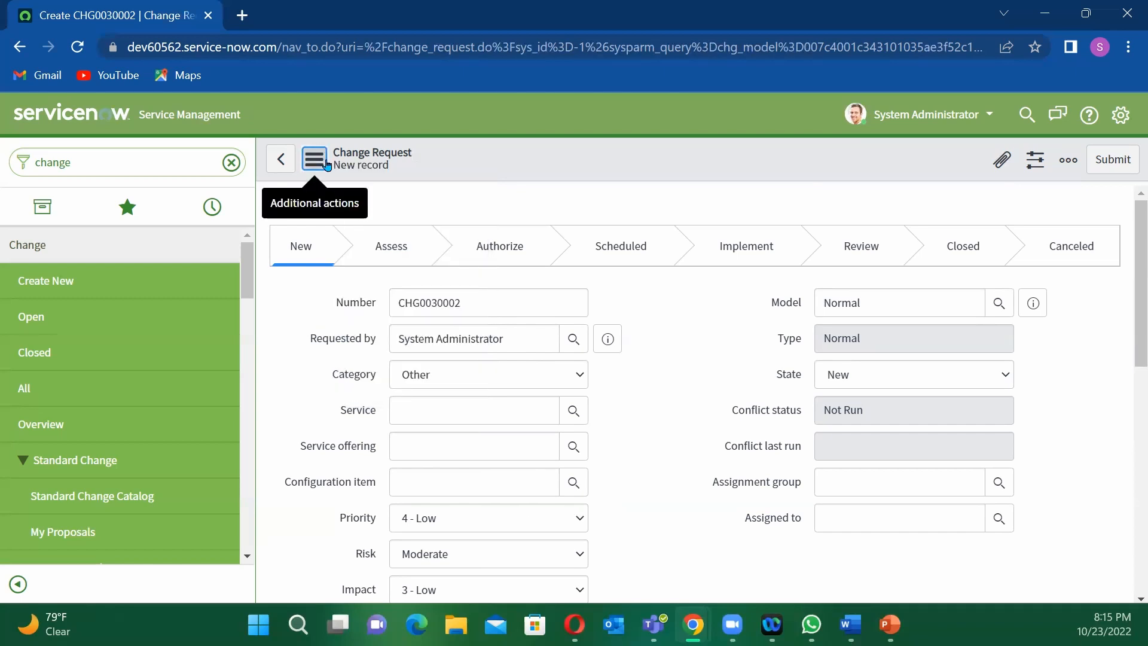
scroll(489, 412, "down", 2)
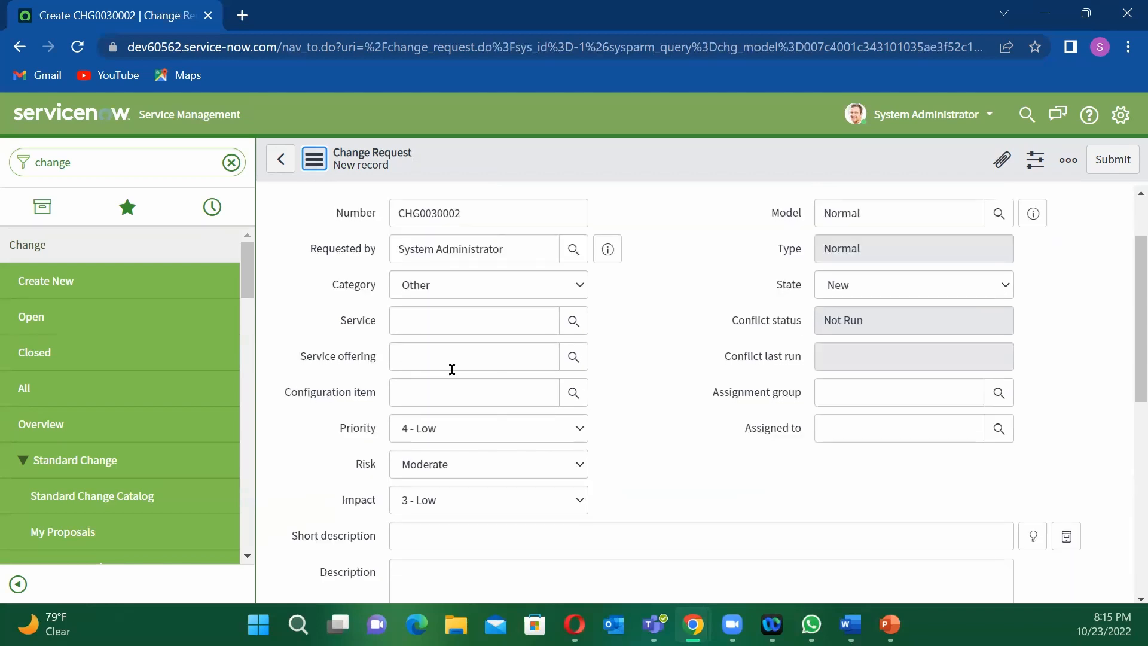
scroll(445, 344, "up", 2)
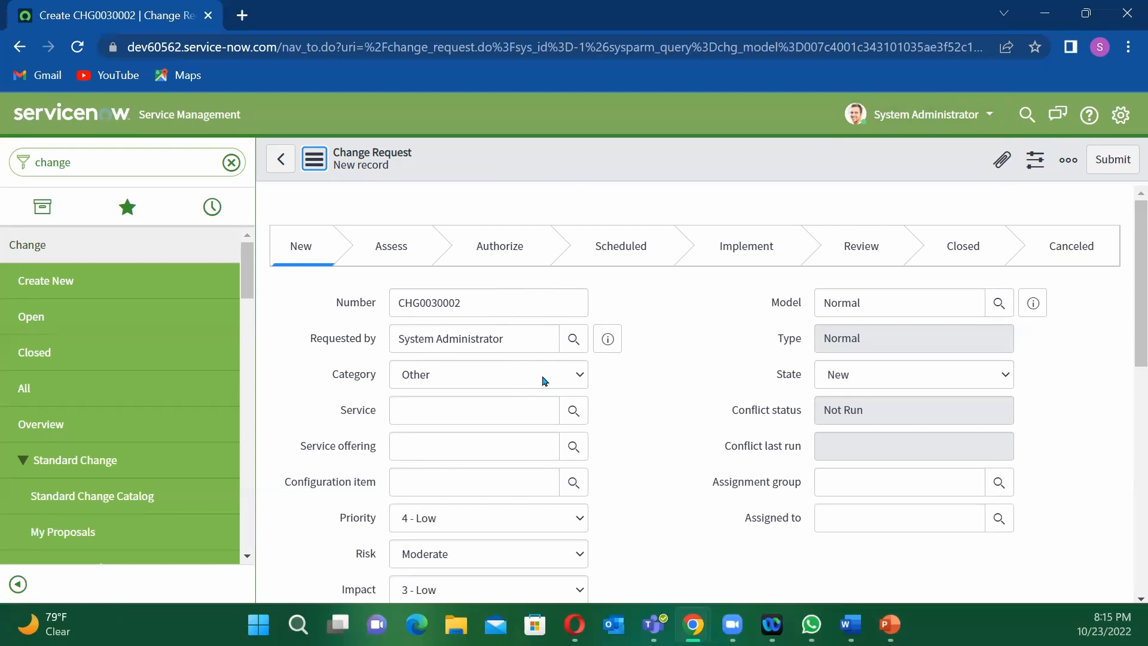
Set the change request's category to System Software
left_click(577, 381)
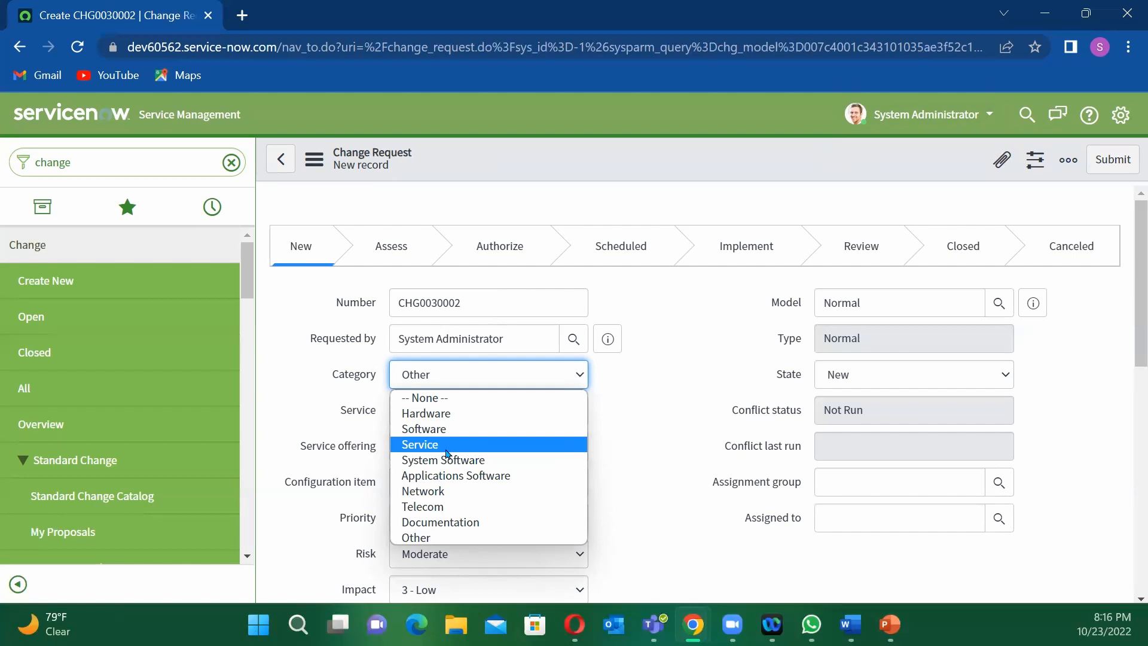
left_click(464, 419)
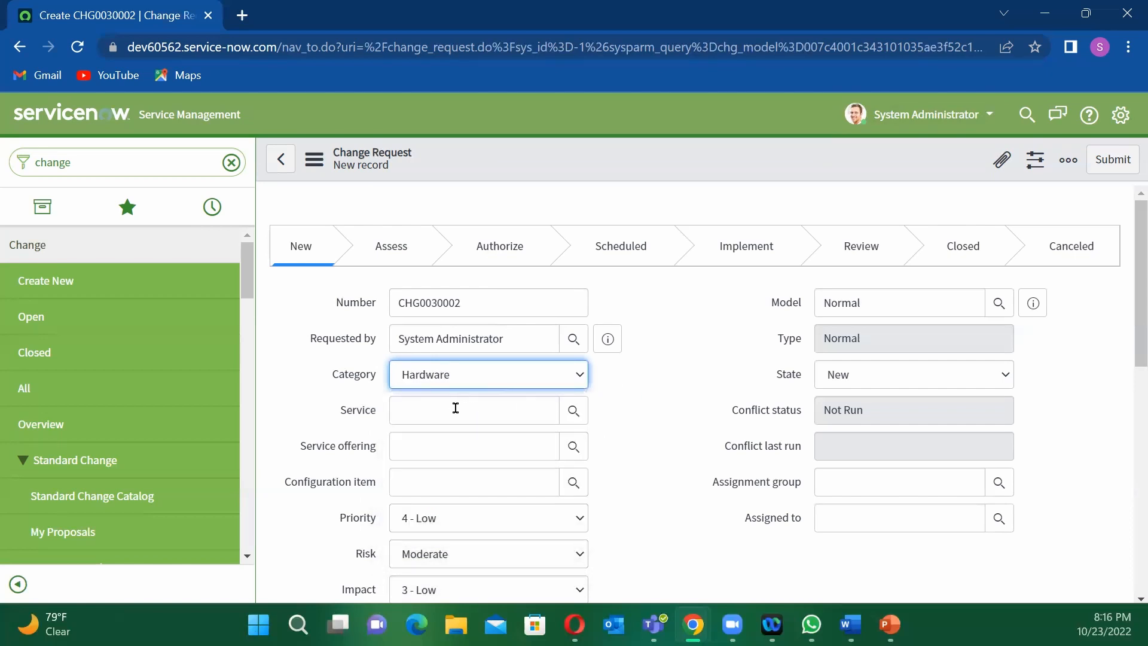
left_click(579, 378)
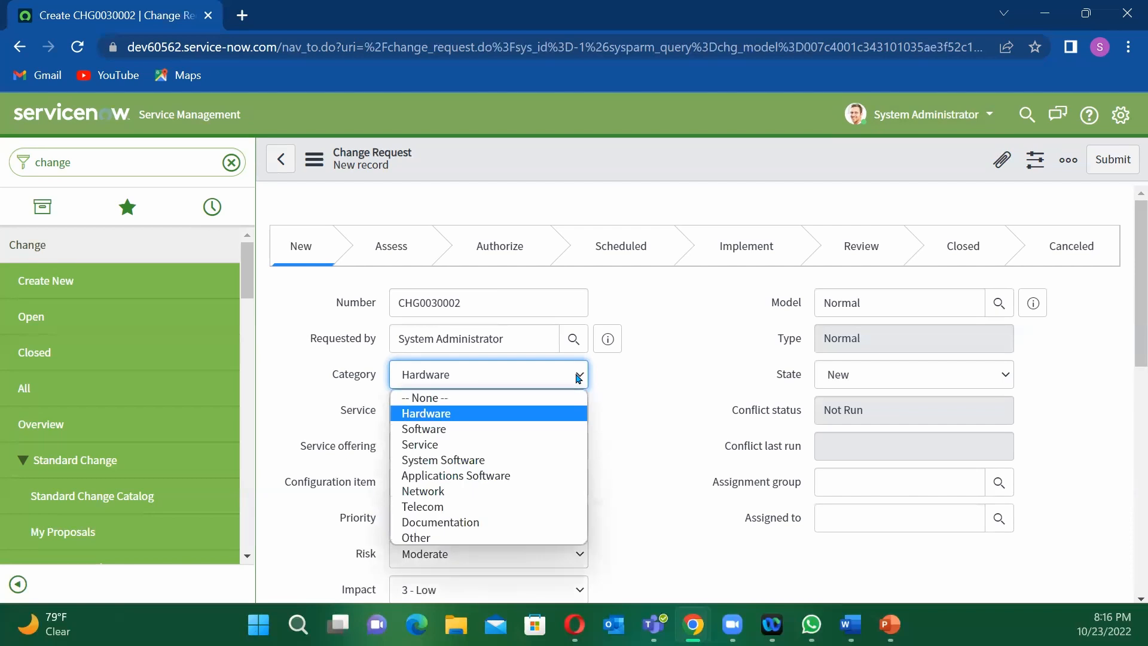
left_click(483, 461)
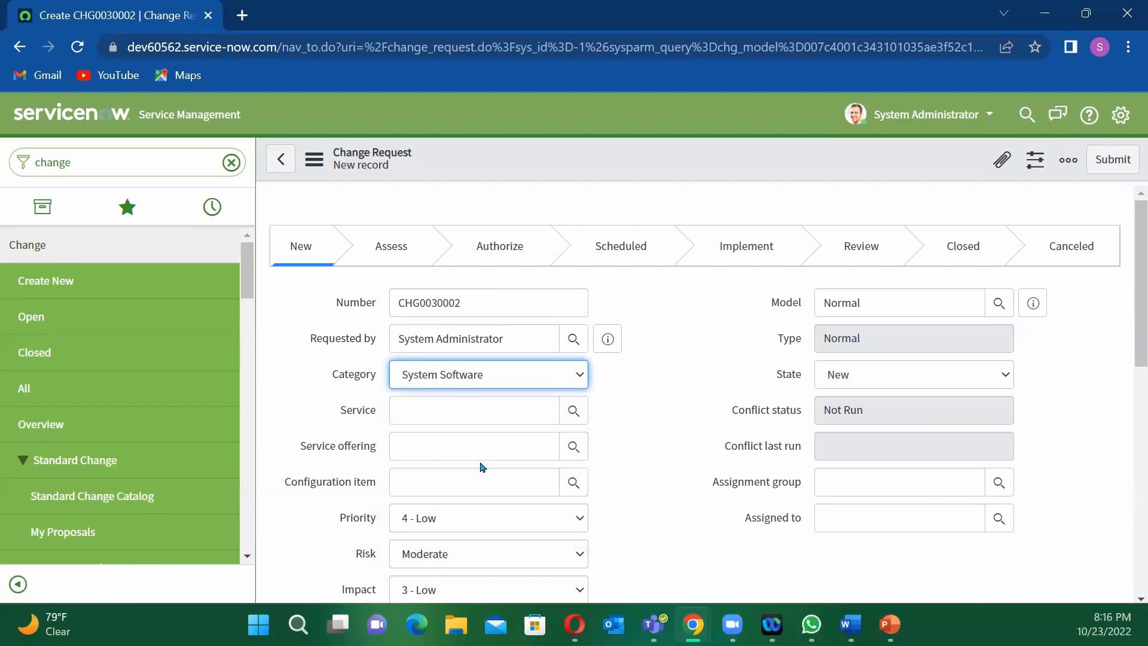
Set the service to SAP Enterprise Services and check the list of service offerings for it
left_click(569, 420)
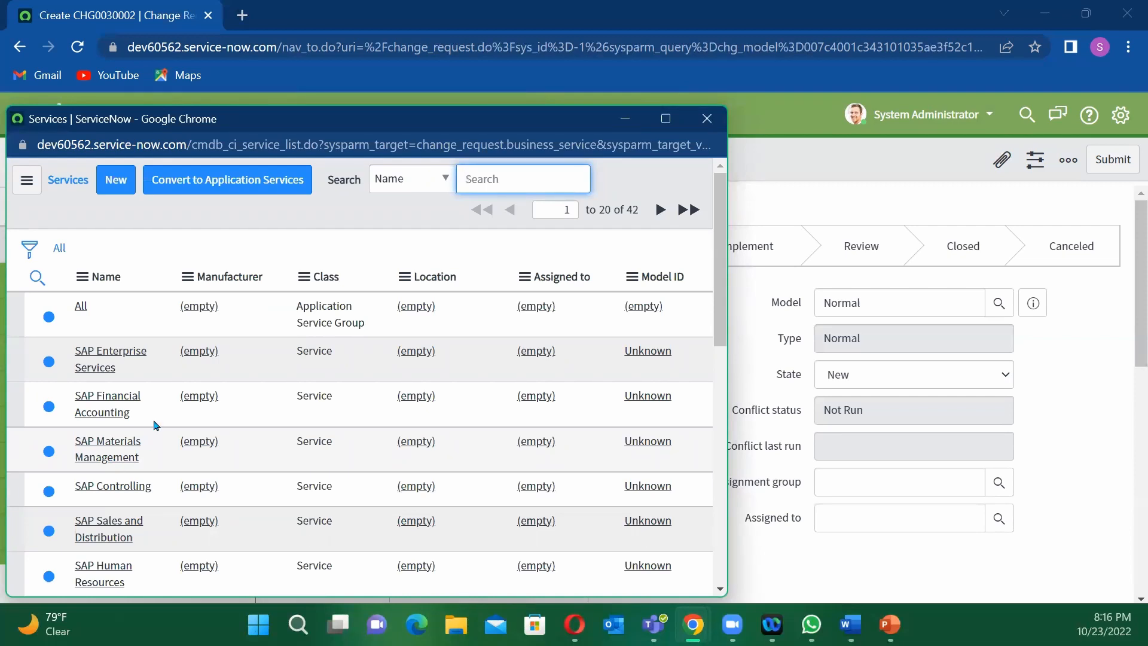
left_click(108, 356)
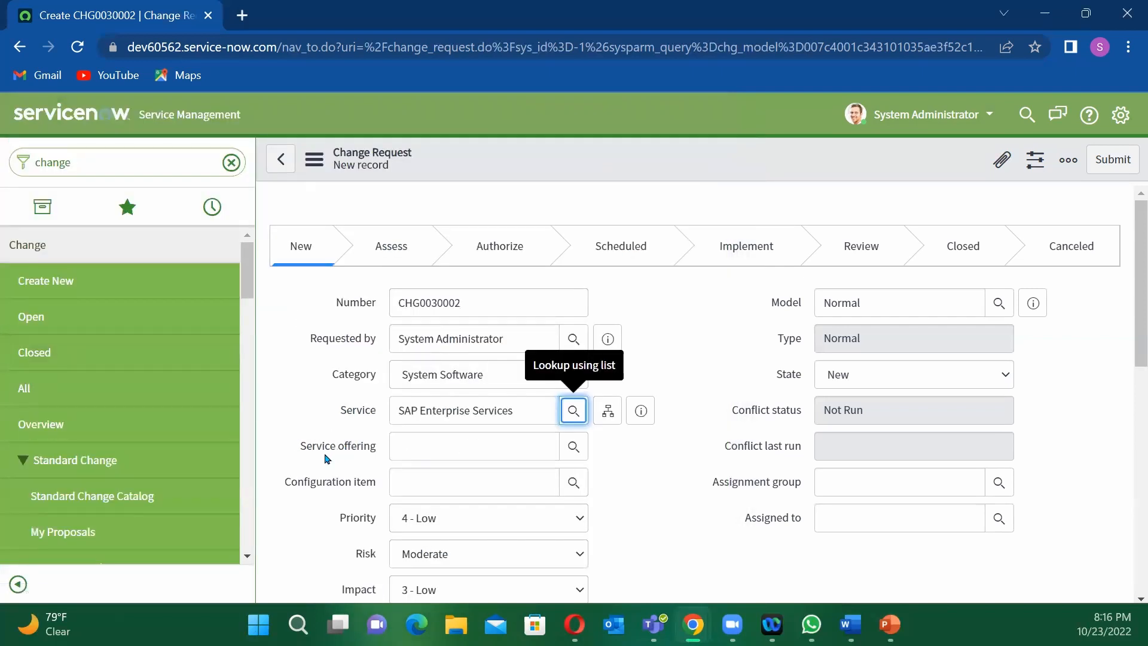
left_click(577, 452)
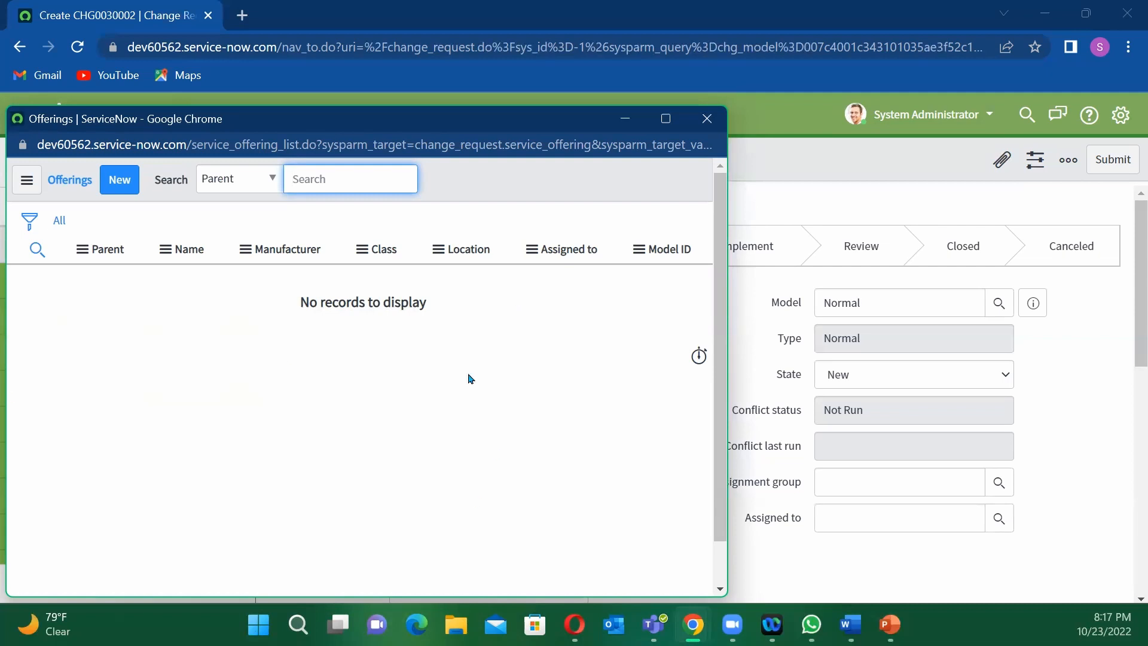
left_click(706, 121)
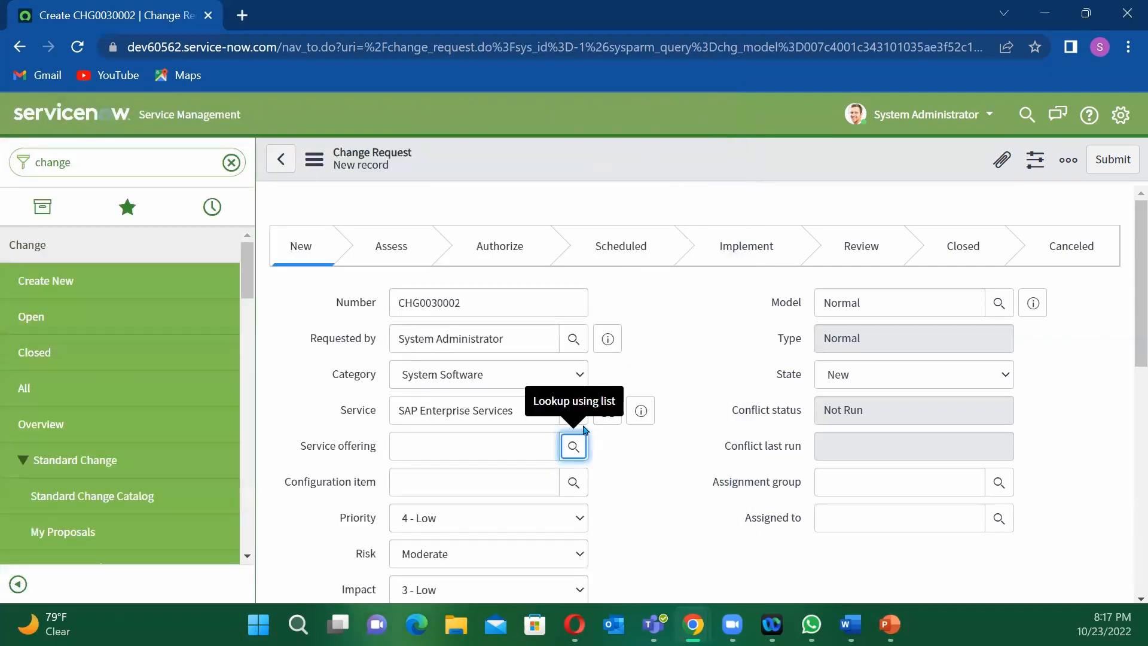
Change the category to Hardware and select SAP Enterprise Services again as the service
left_click(580, 373)
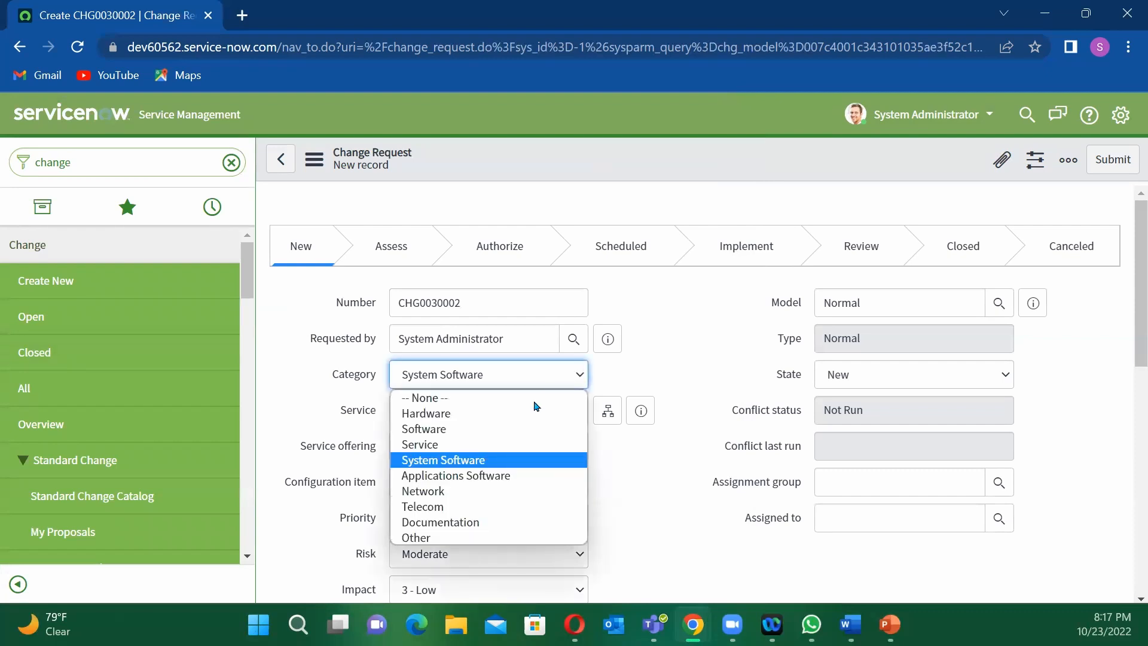
left_click(462, 413)
left_click(576, 412)
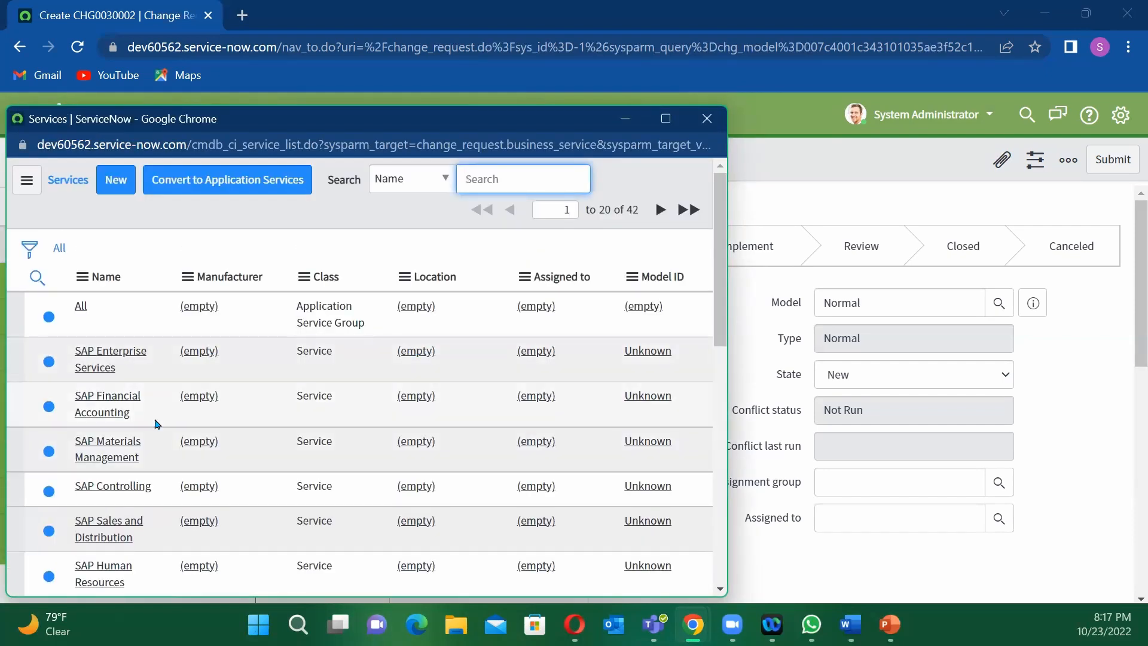
left_click(108, 368)
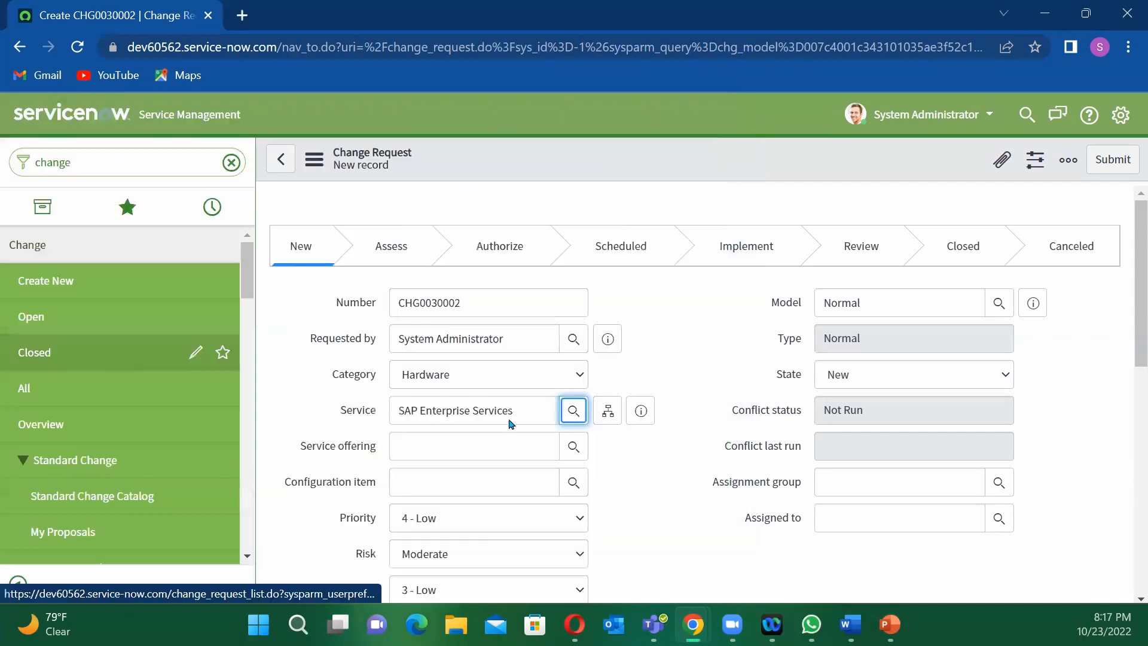
Check the list of service offerings for the selected service, then close the list
left_click(573, 446)
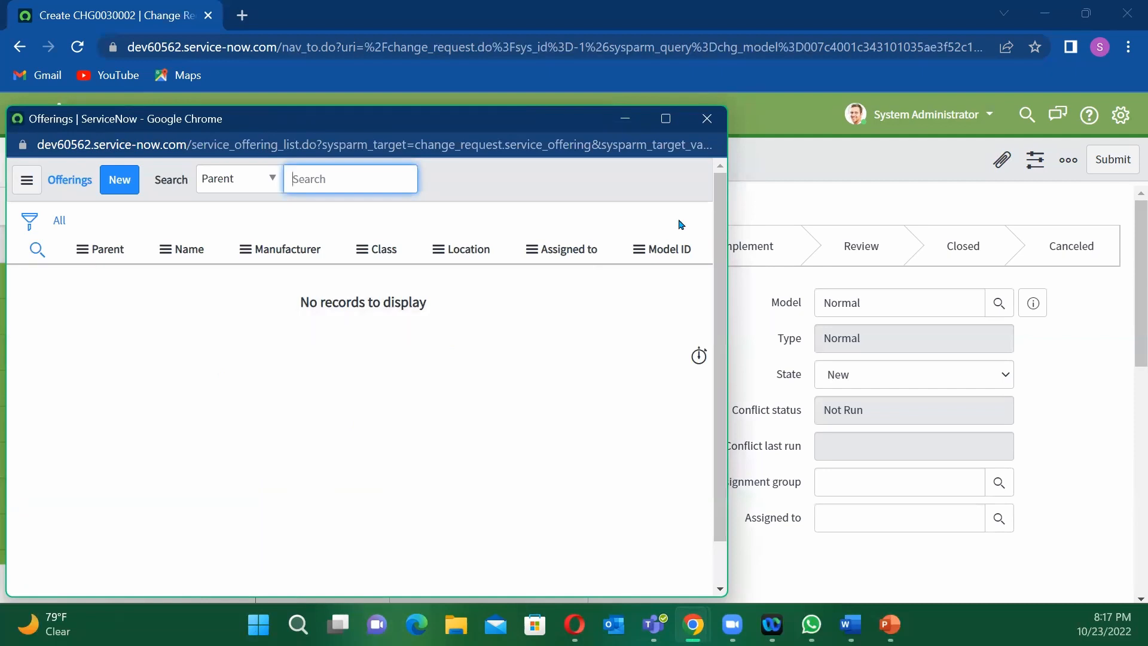
left_click(706, 118)
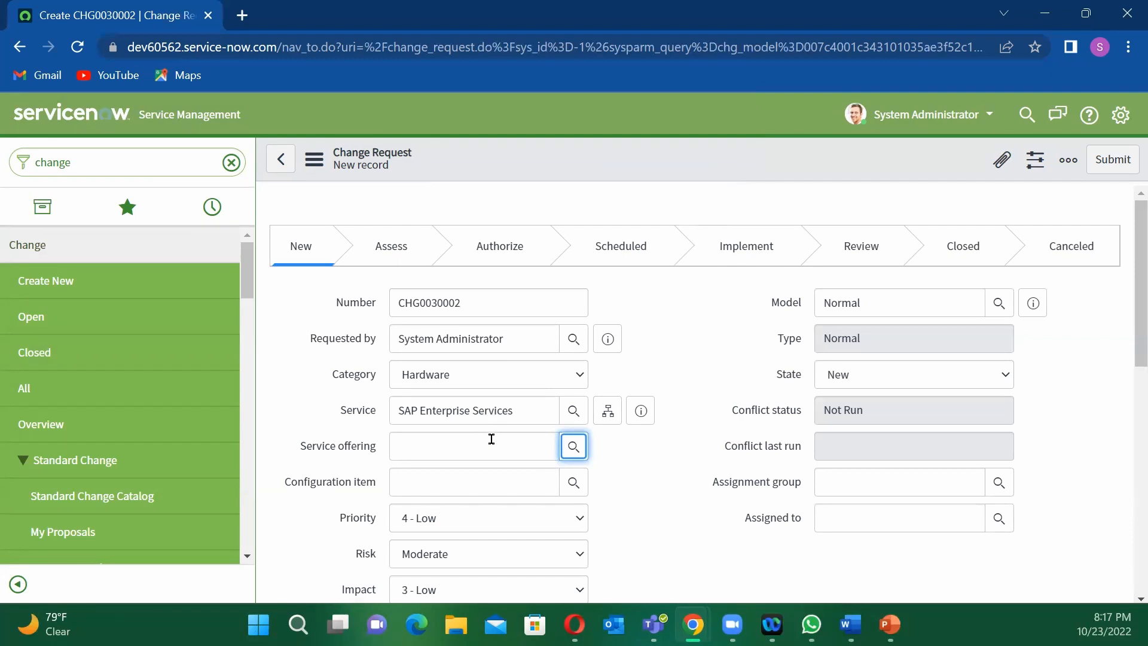
Set the change request's priority to 3 - Moderate and its risk to Low
scroll(491, 439, "down", 1)
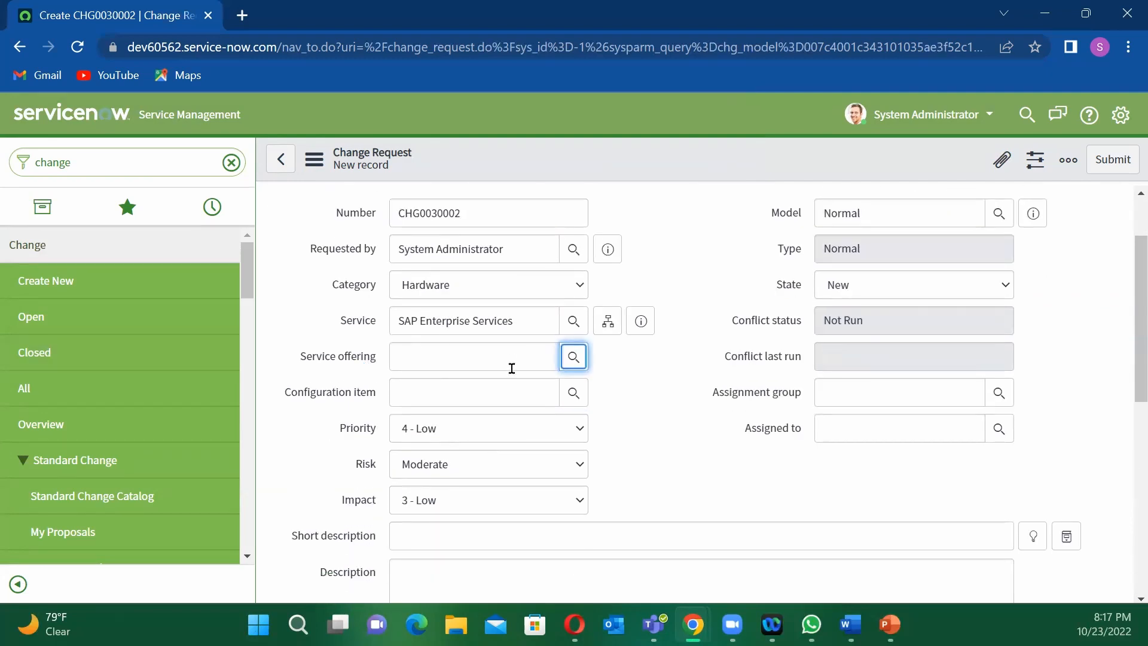
left_click(578, 433)
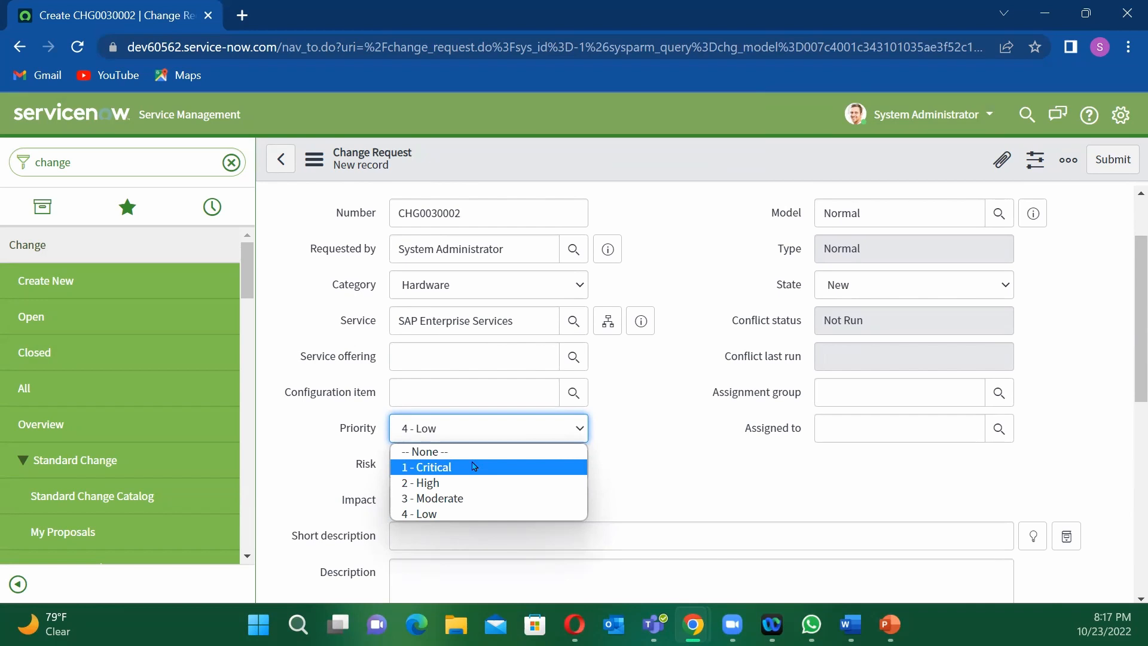
left_click(446, 499)
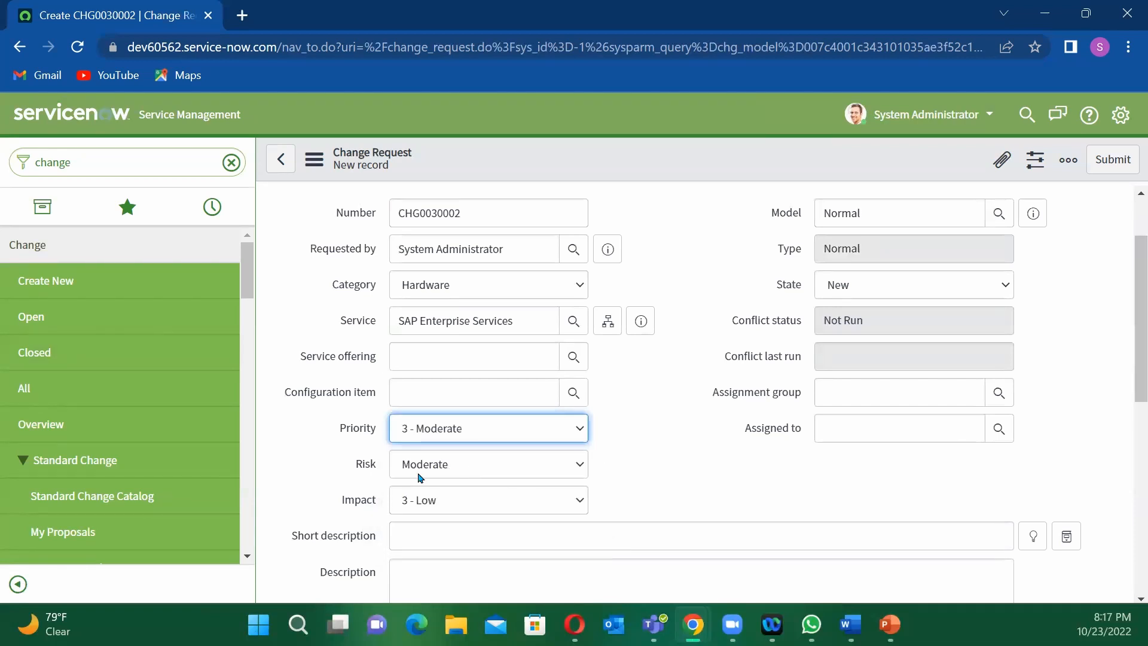
left_click(571, 465)
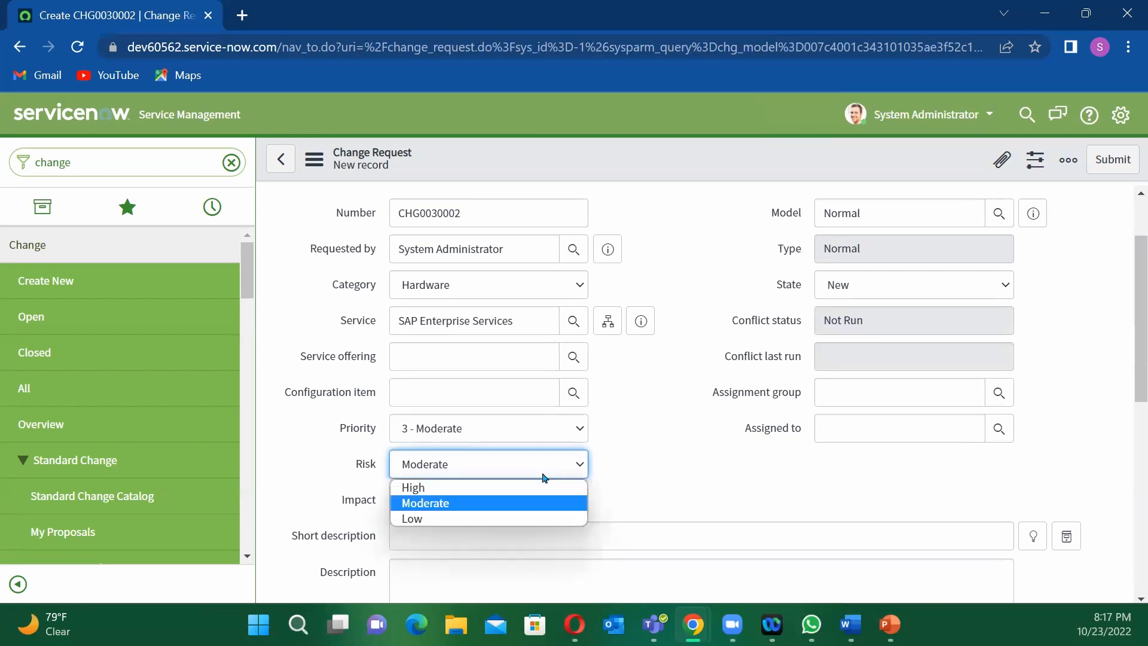
left_click(432, 519)
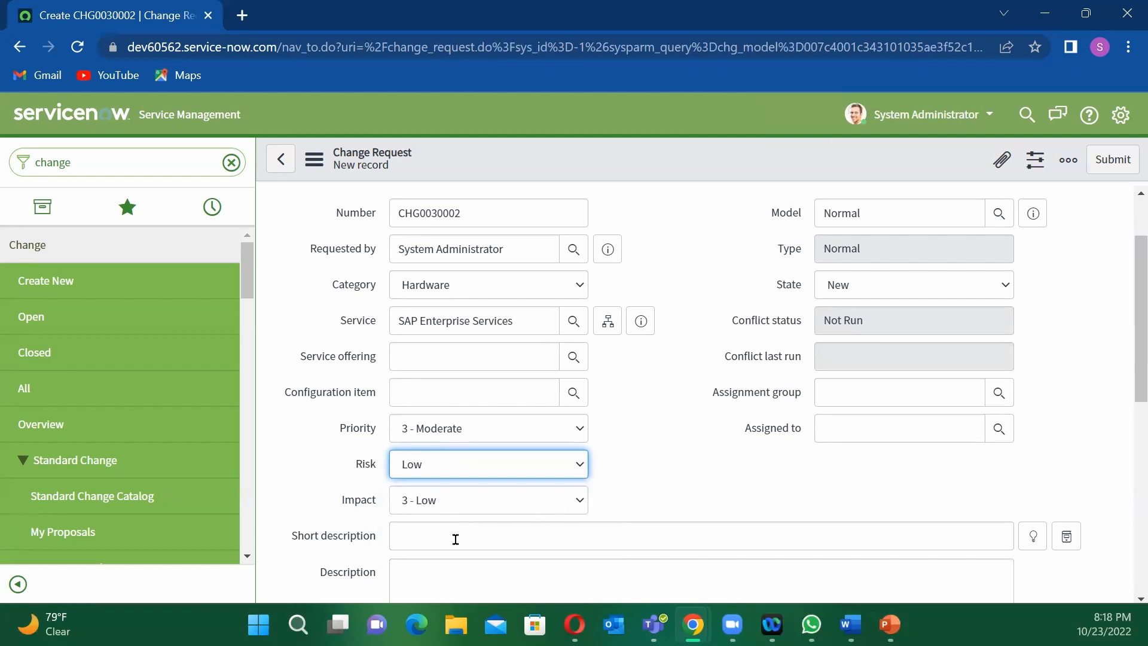
Enter "All the stories for the month of October" as the short description
left_click(482, 533)
scroll(562, 511, "down", 3)
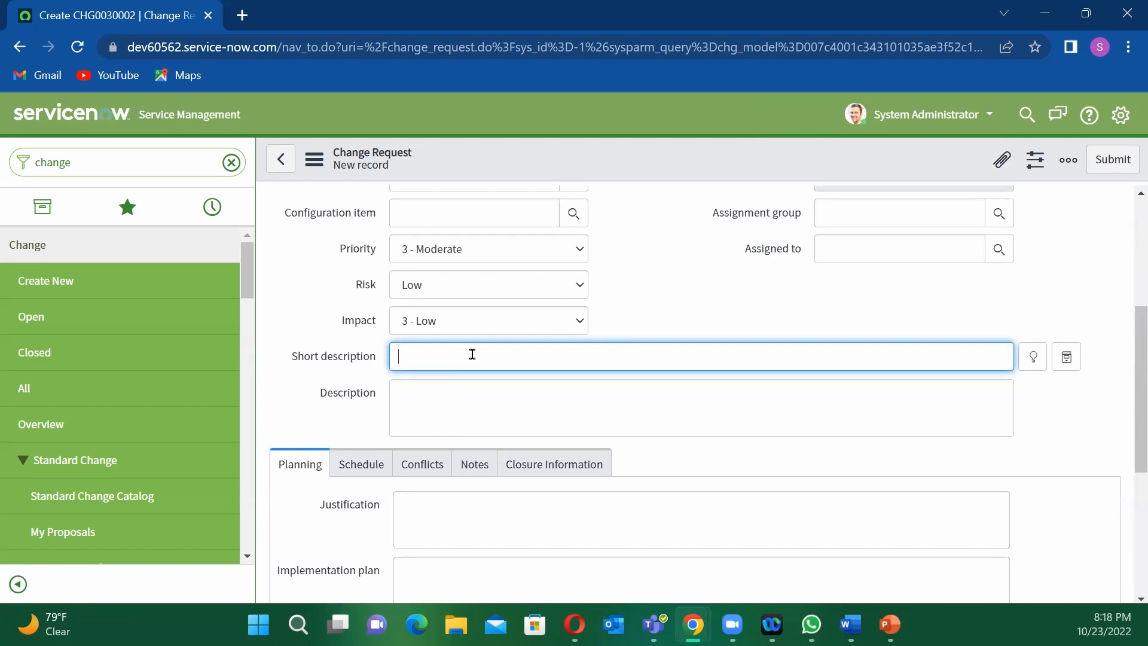
type("All te")
key("BackSpace")
type("he stories for the month of O")
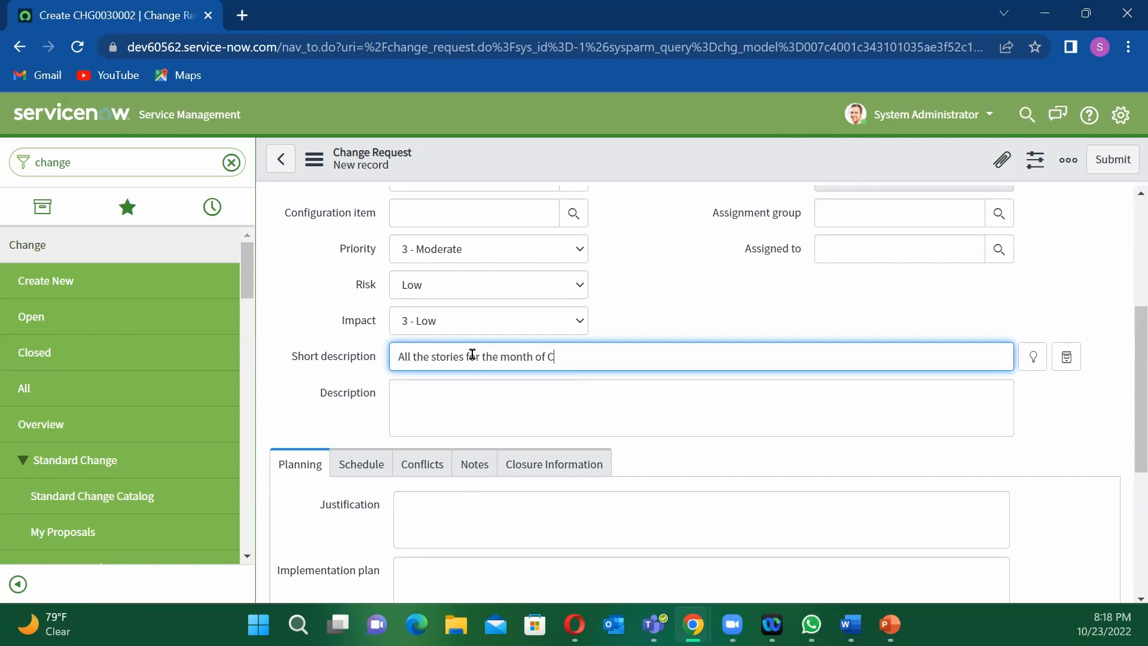
type("otover")
key("BackSpace")
key("BackSpace")
key("BackSpace")
key("BackSpace")
key("BackSpace")
key("BackSpace")
key("BackSpace")
type("October")
Enter "The following will be implemented by the IT team into production" as the description
left_click(420, 402)
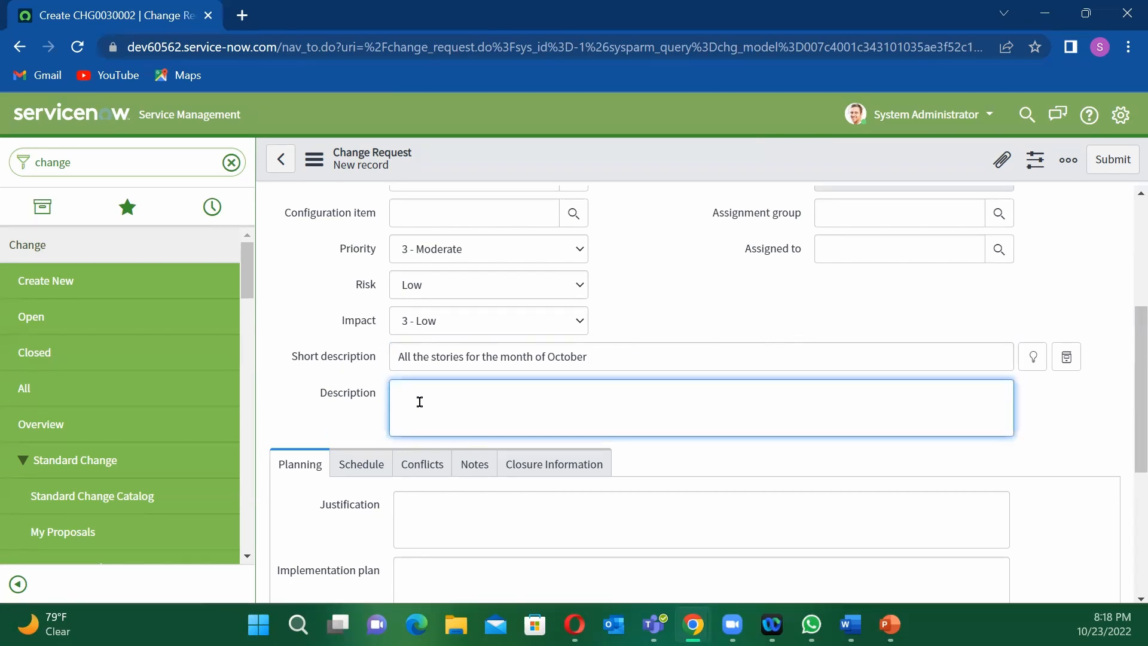
type("The following will be implemented ")
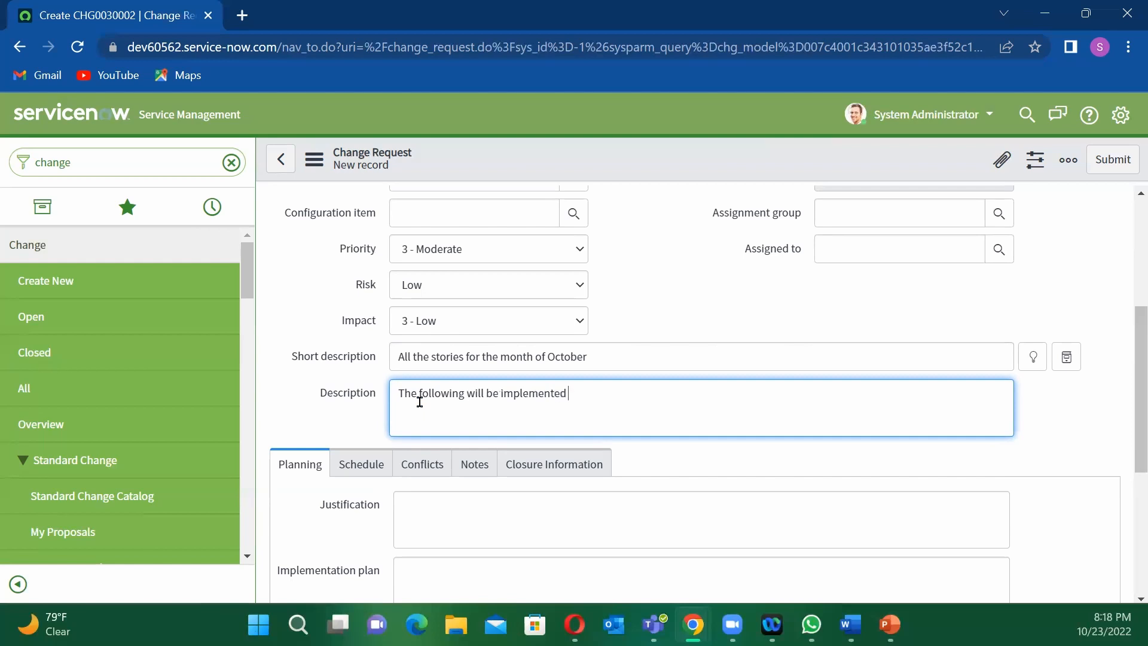
type("by the IT team into prodc")
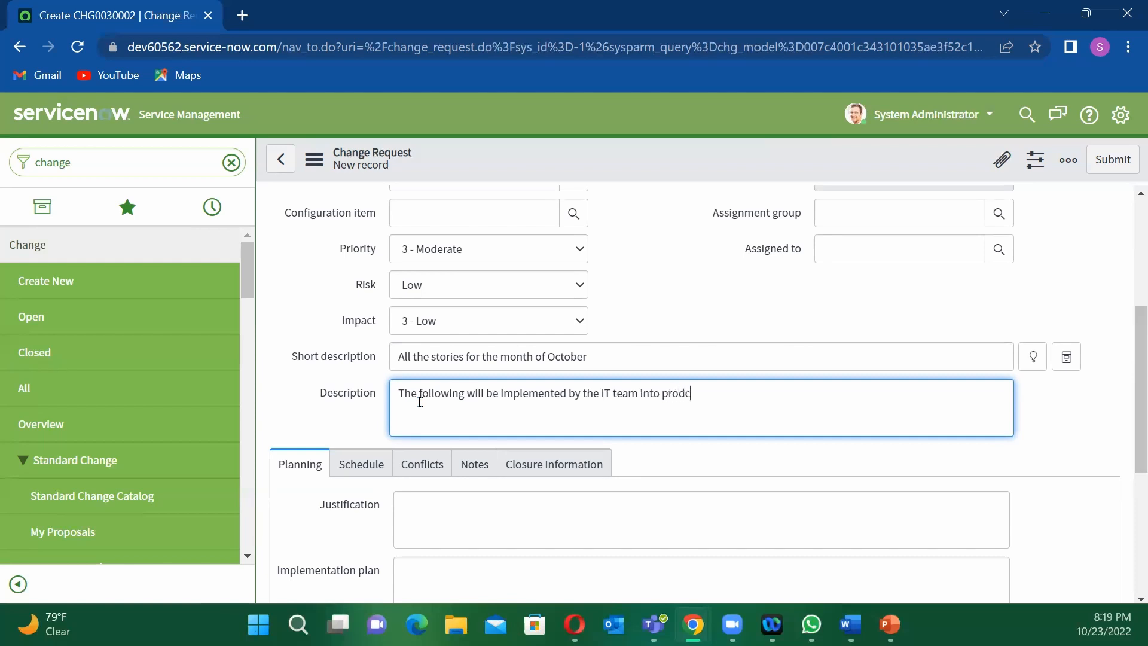
key("BackSpace")
type("uction")
Enter "The is the monthly change for team A" as the planning justification
left_click(419, 513)
type("The")
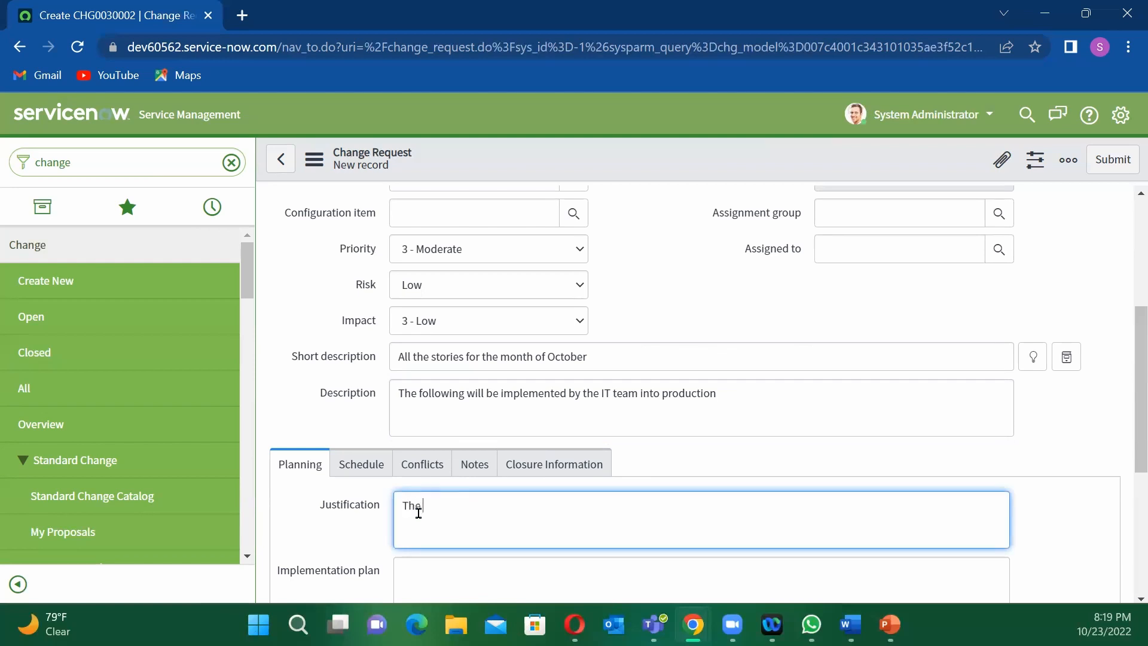
type(" is the monthly change for team A")
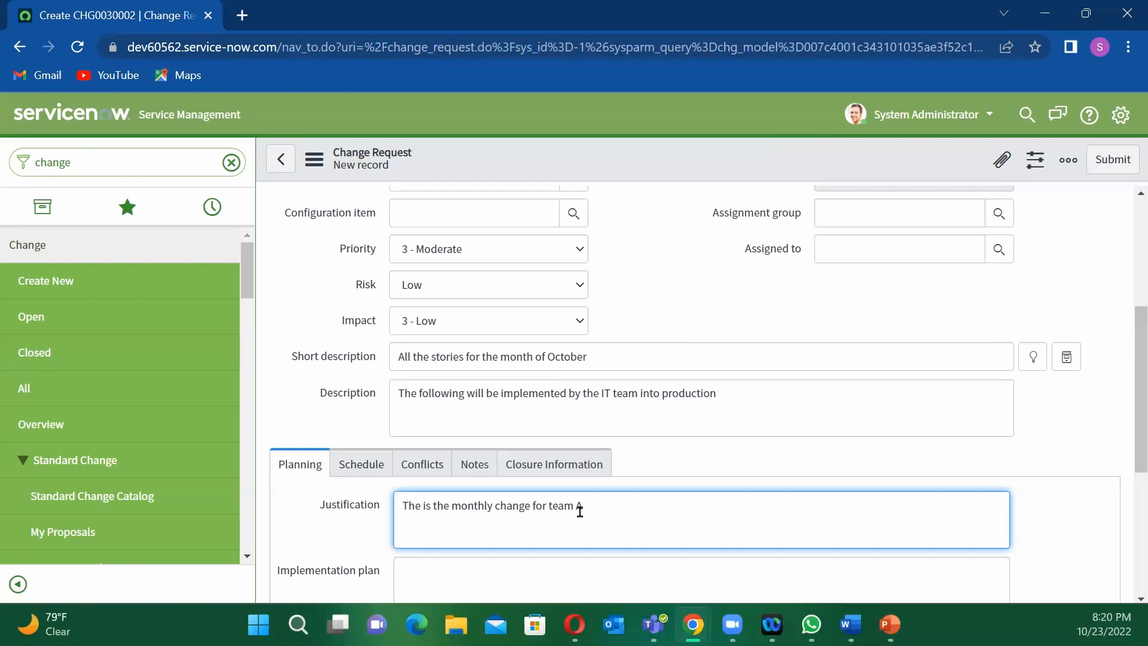
Enter "The team will execute the foilowing changes into production" as the implementation plan
scroll(580, 511, "down", 1)
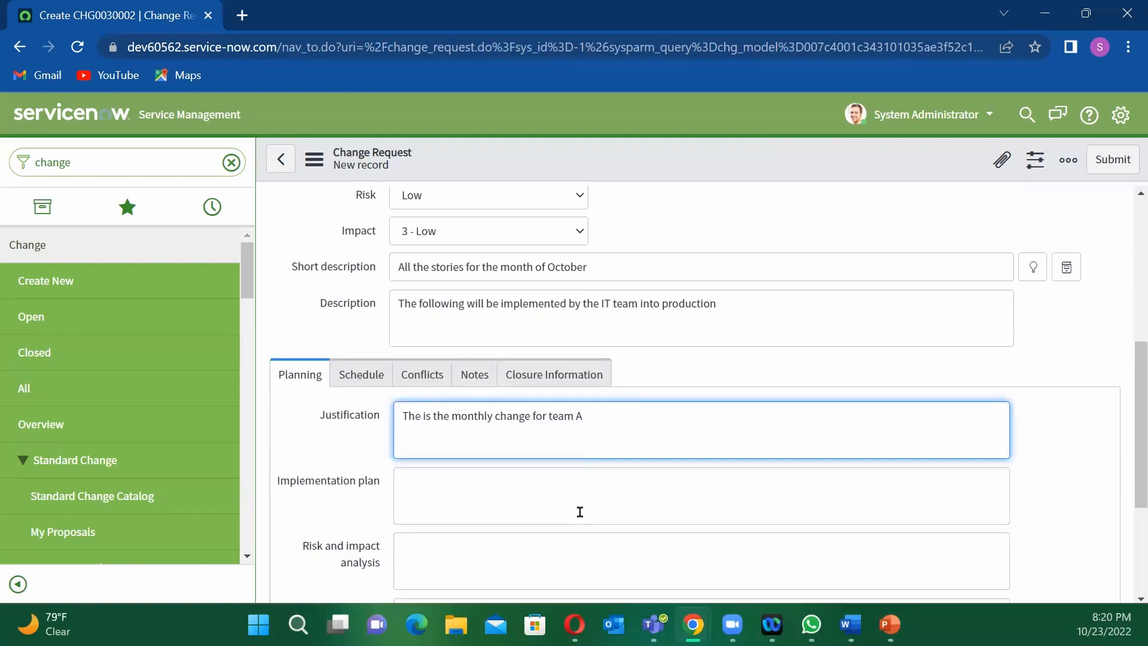
left_click(427, 484)
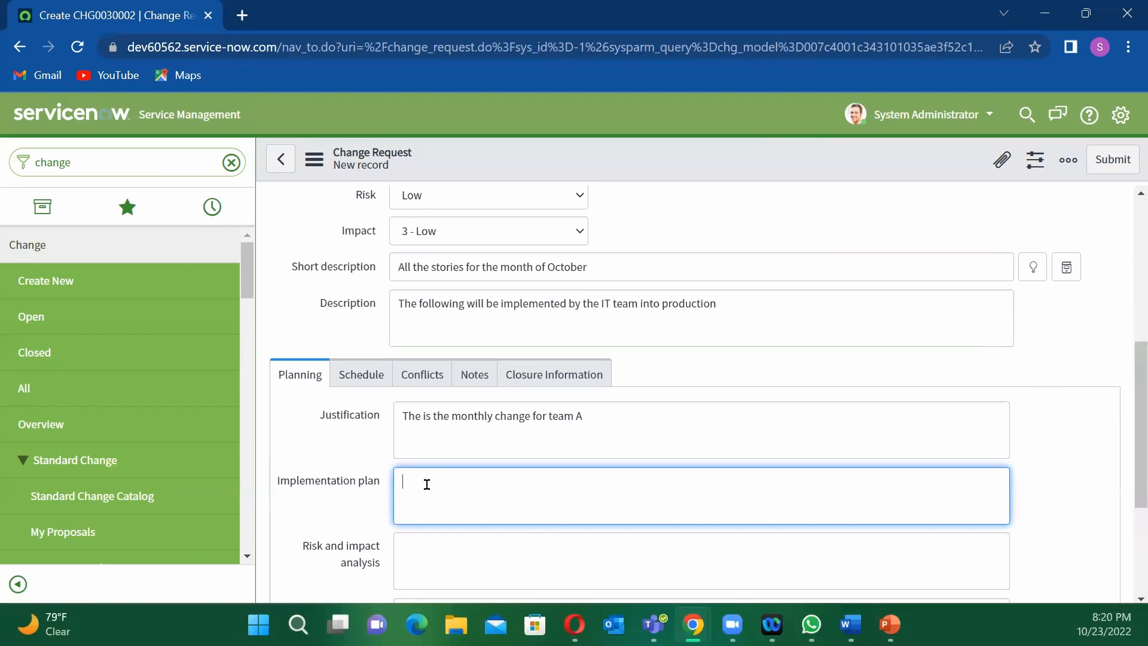
type("The team will execute the foillowing")
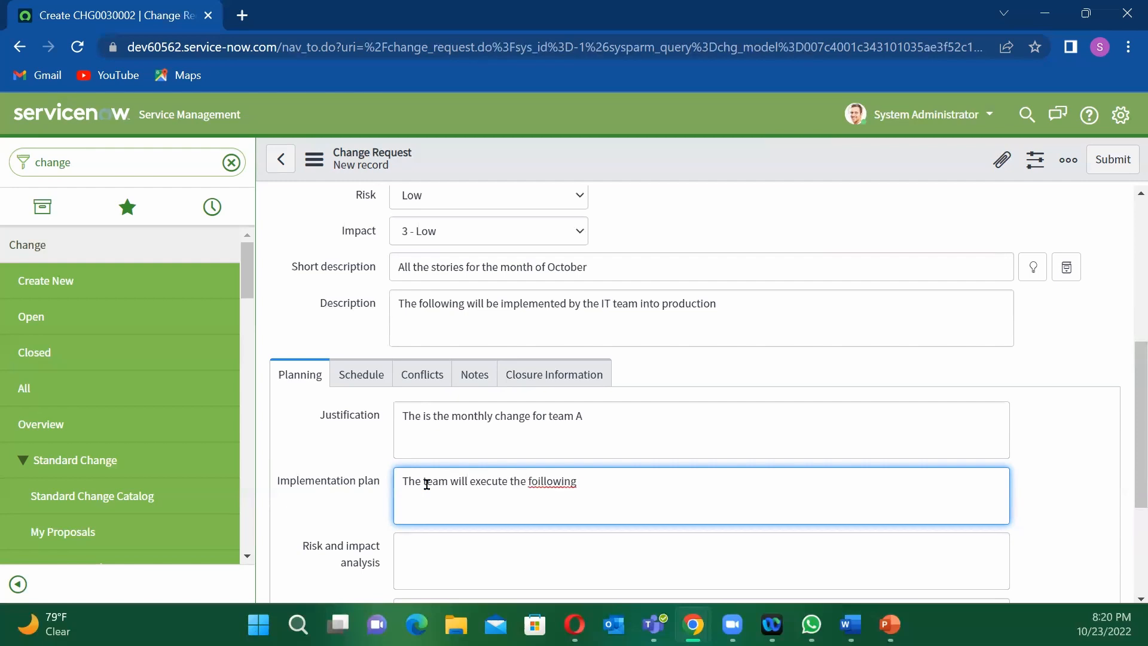
key("BackSpace")
key("BackSpace")
key("BackSpace")
key("BackSpace")
key("BackSpace")
key("BackSpace")
type("owing changes to")
key("BackSpace")
key("BackSpace")
type("into ")
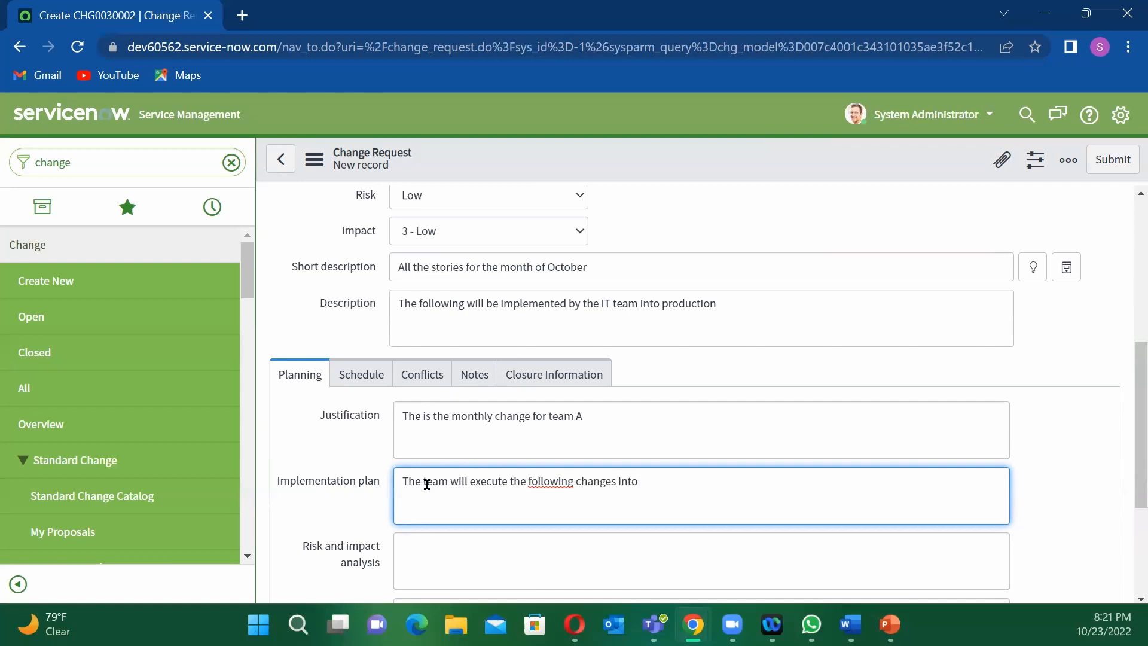
type("production")
Fill in the risk and impact analysis with "Low (In case of any changes the change will be reverted)"
scroll(457, 478, "down", 3)
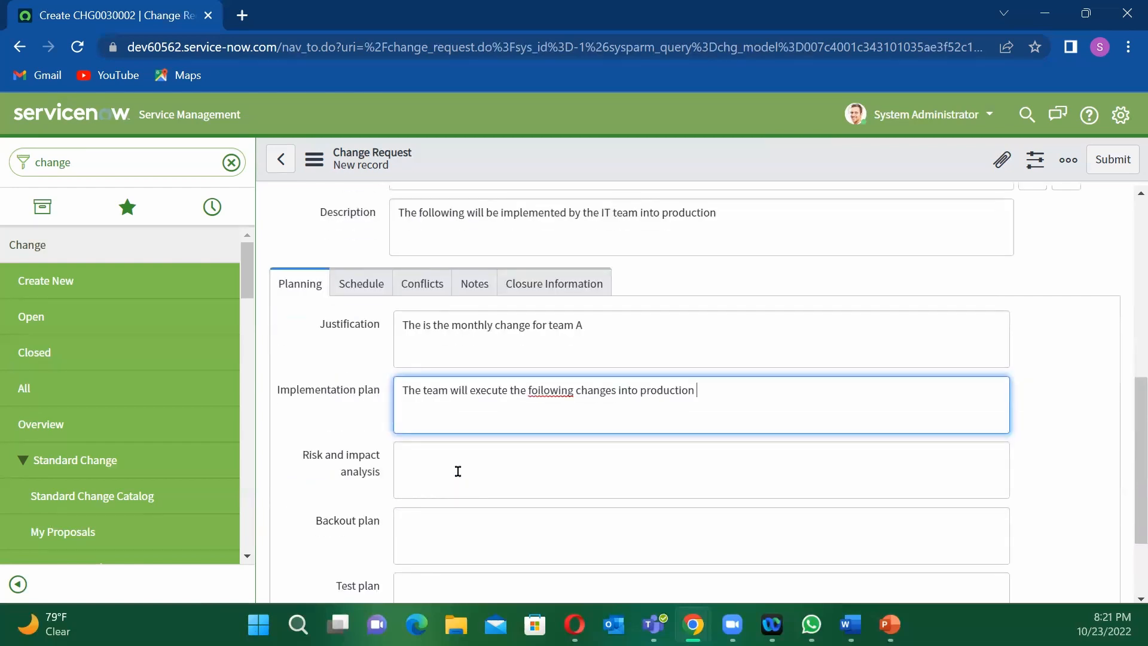
left_click(419, 374)
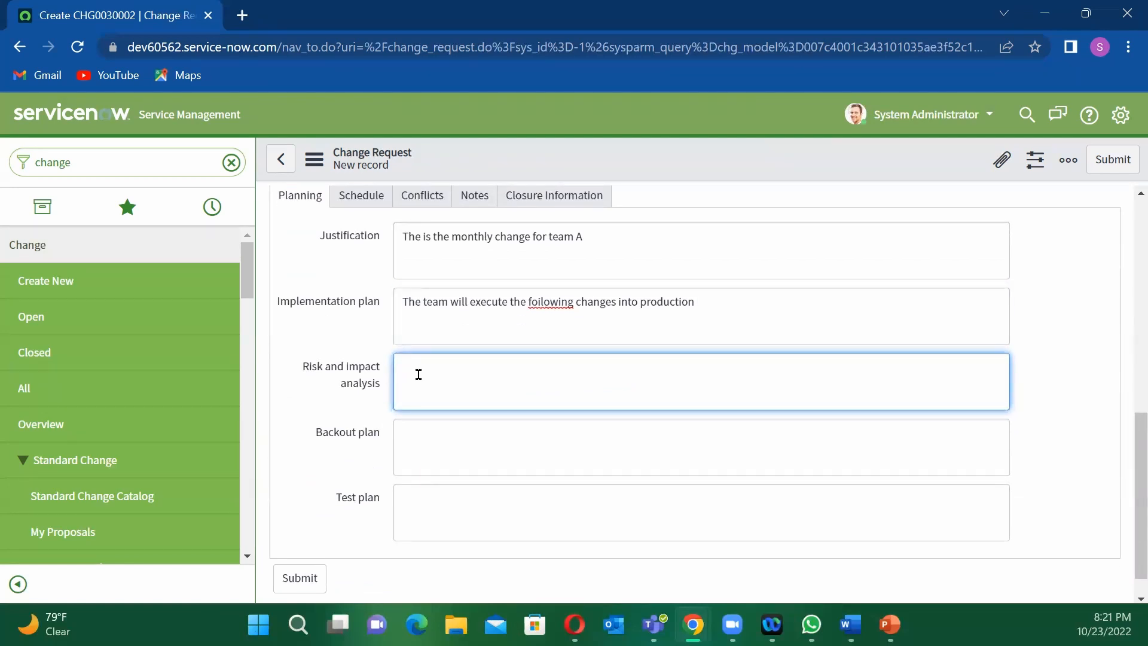
type("Low (In case of any changes the c")
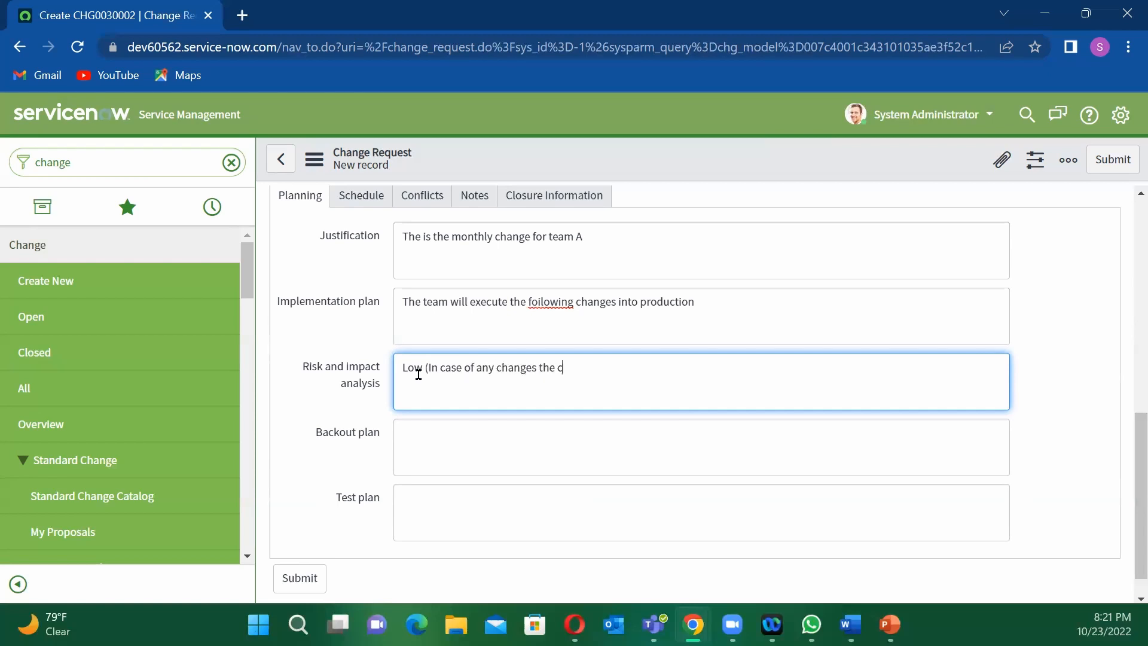
type("hange will be reverted ")
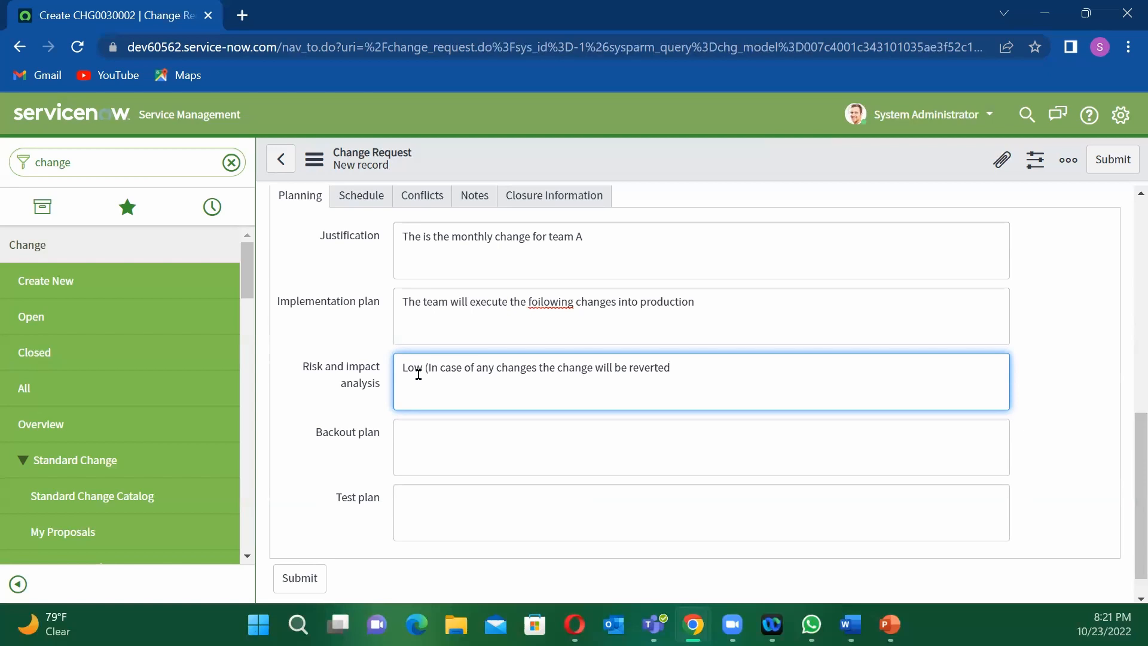
type(")")
Enter "Attached or rollback scripts" as the backout plan
left_click(445, 435)
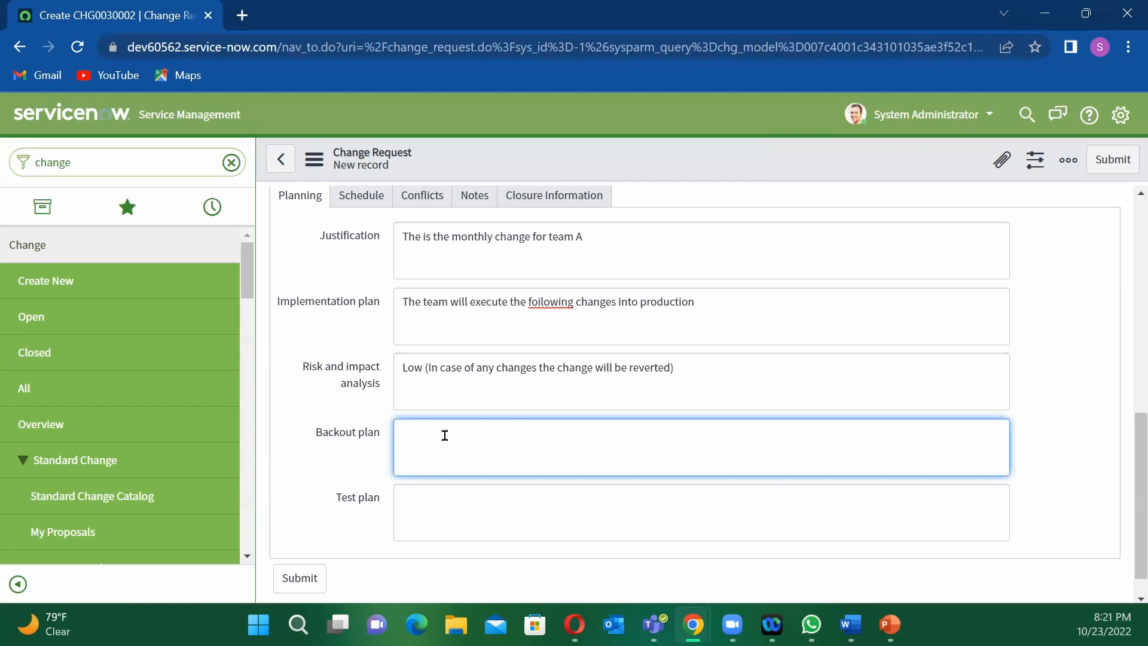
type("Attached")
type(" for roll")
type("bacj")
type("k ")
type("scripts")
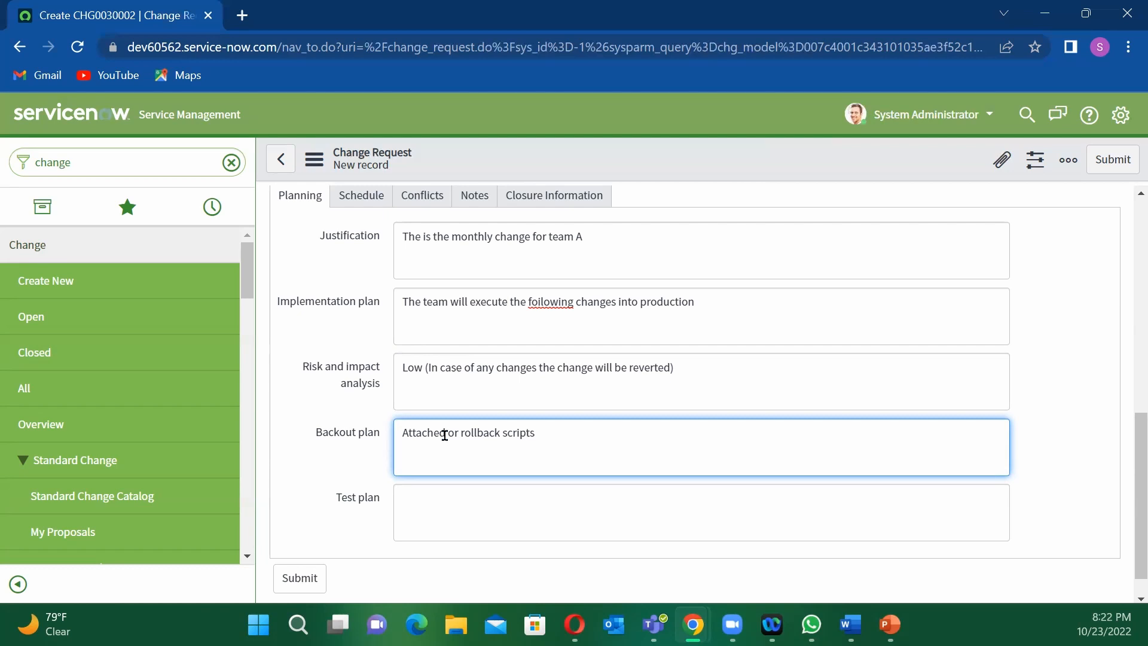
Review the planning entries and enter "QA or tester have tested everything in the lower environment" as the test plan
scroll(570, 472, "up", 3)
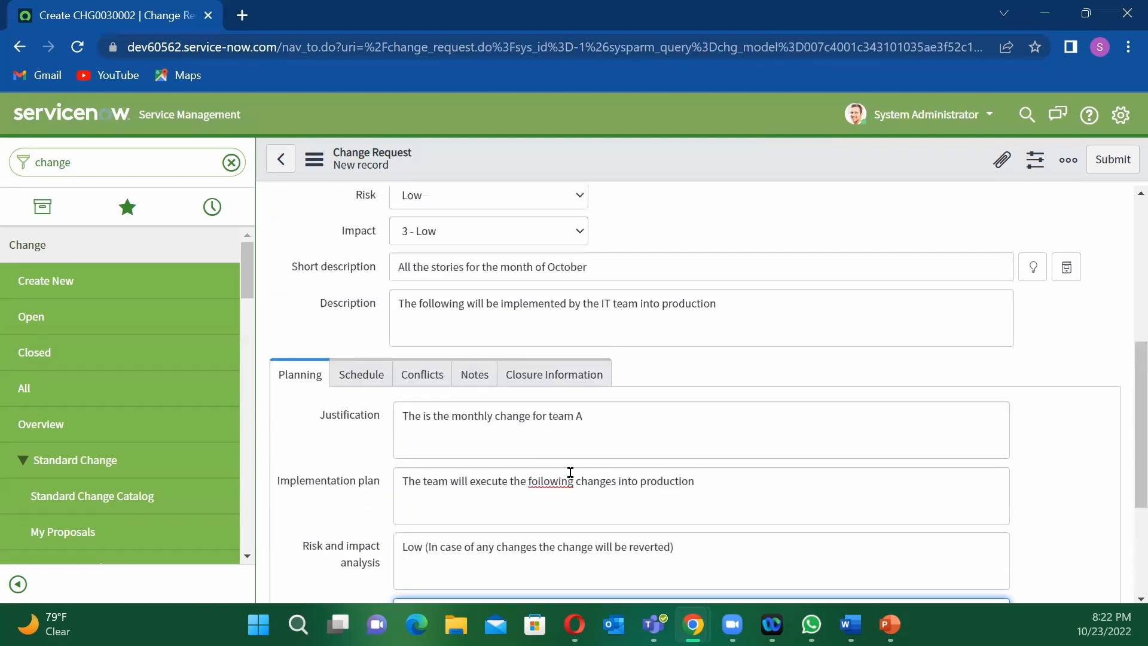
scroll(572, 472, "down", 3)
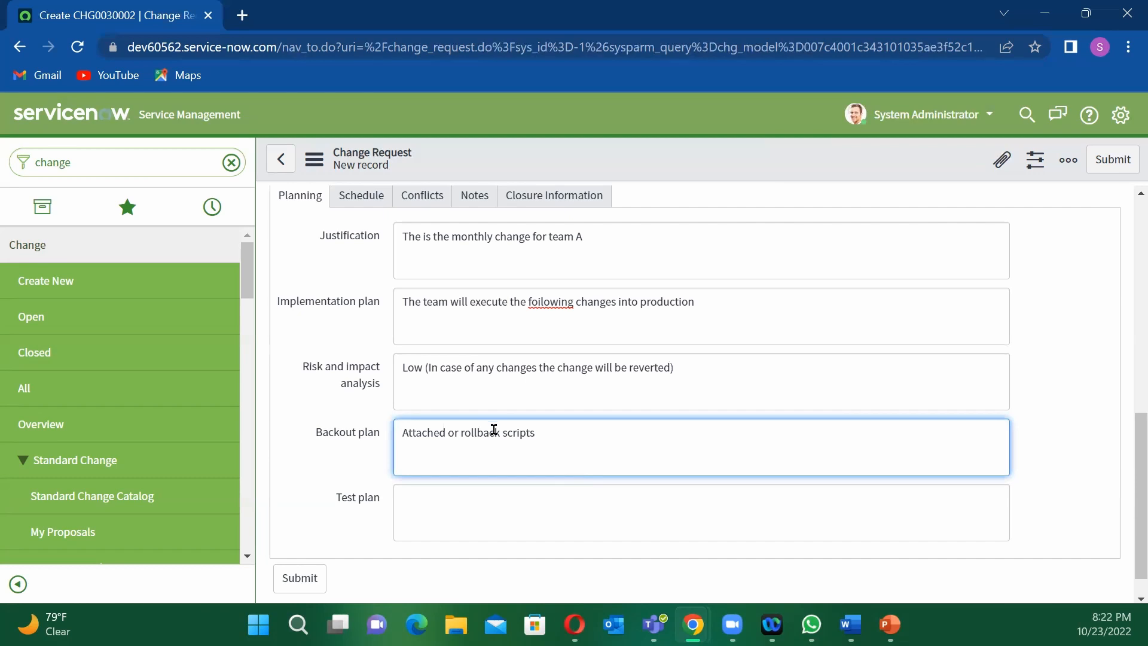
scroll(494, 427, "up", 2)
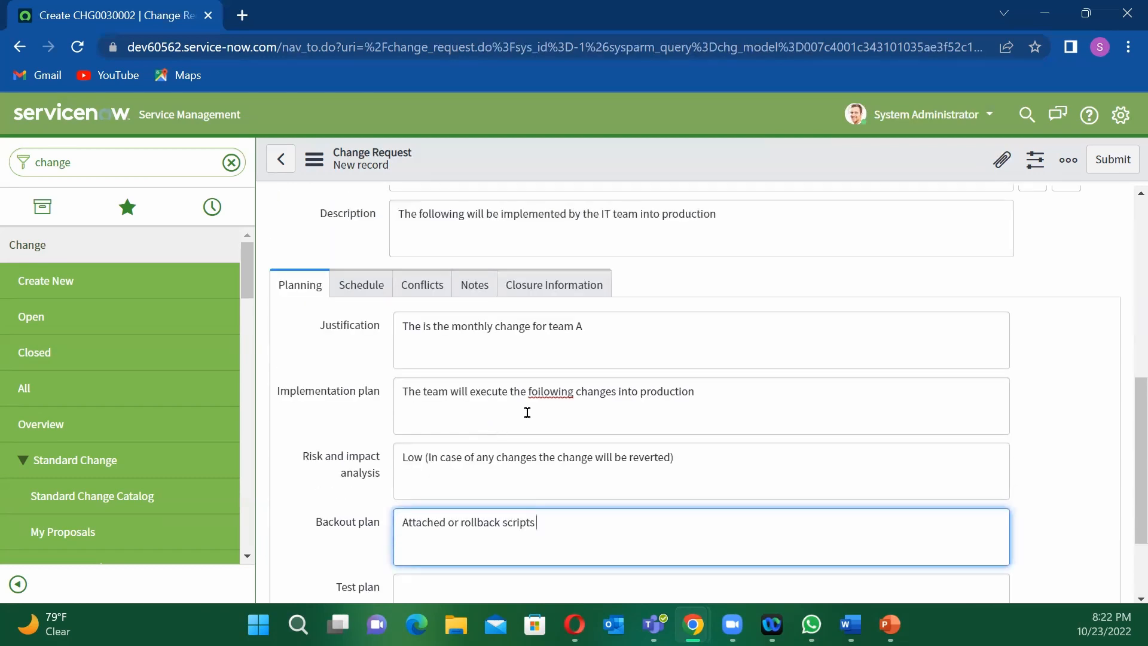
scroll(528, 409, "down", 3)
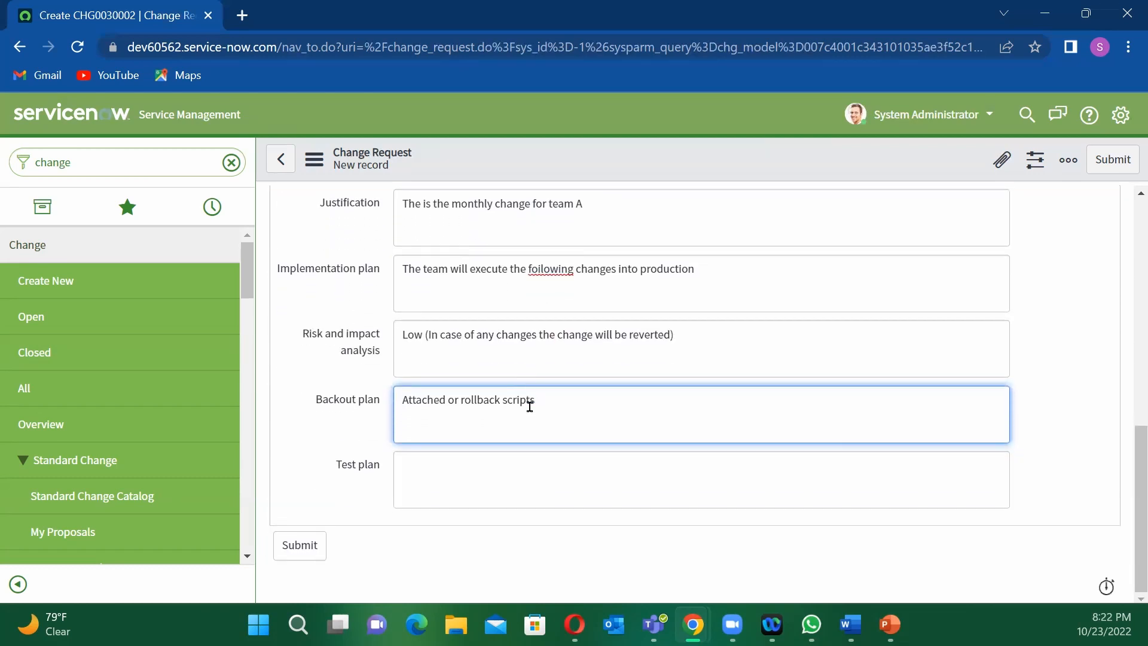
left_click(438, 472)
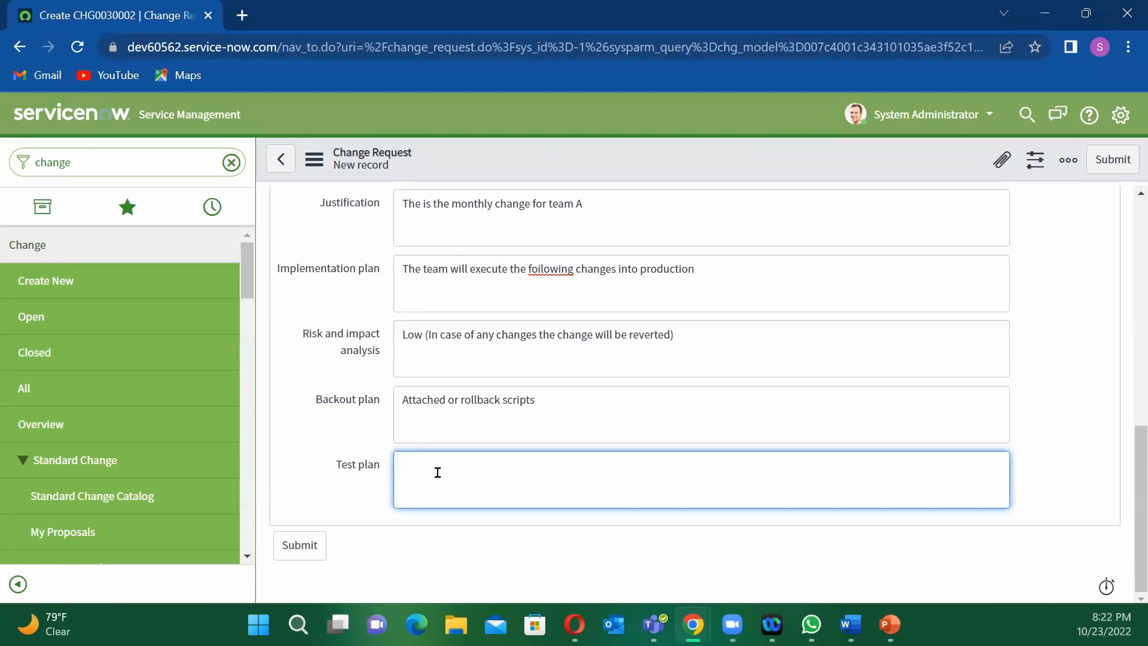
type("QA or tester have yested")
key("BackSpace")
key("BackSpace")
key("BackSpace")
key("BackSpace")
key("BackSpace")
key("BackSpace")
key("BackSpace")
type("tested everythig")
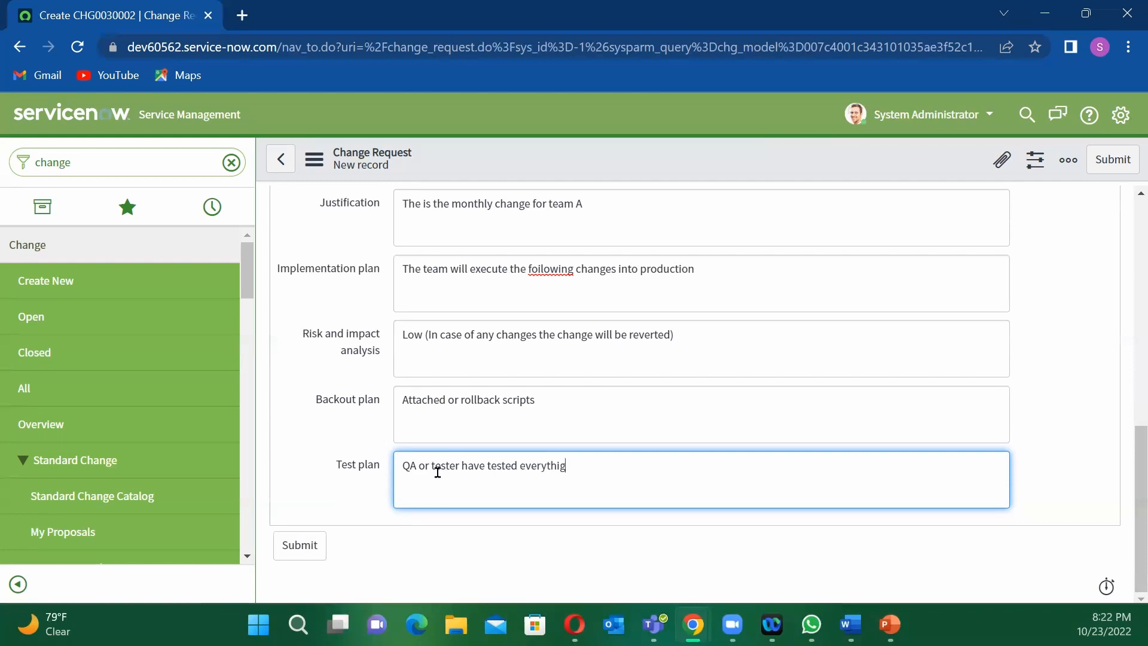
key("BackSpace")
type("ng in the lower environment")
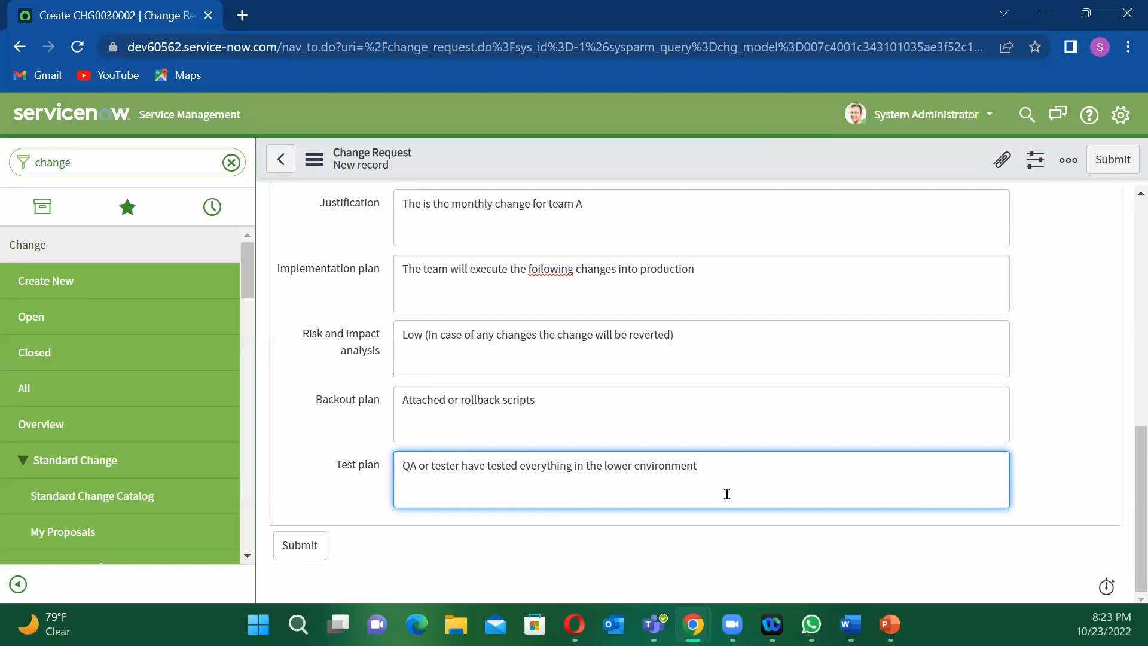
View the change request's attachments dialog and close it without choosing a file
scroll(726, 498, "up", 2)
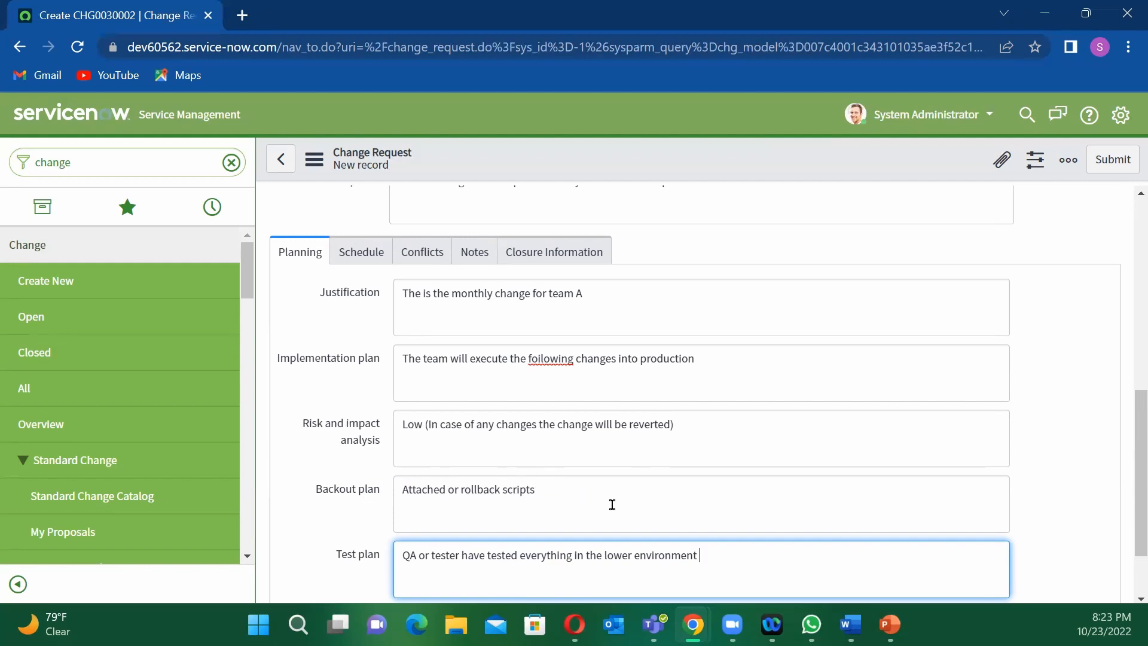
scroll(610, 505, "up", 3)
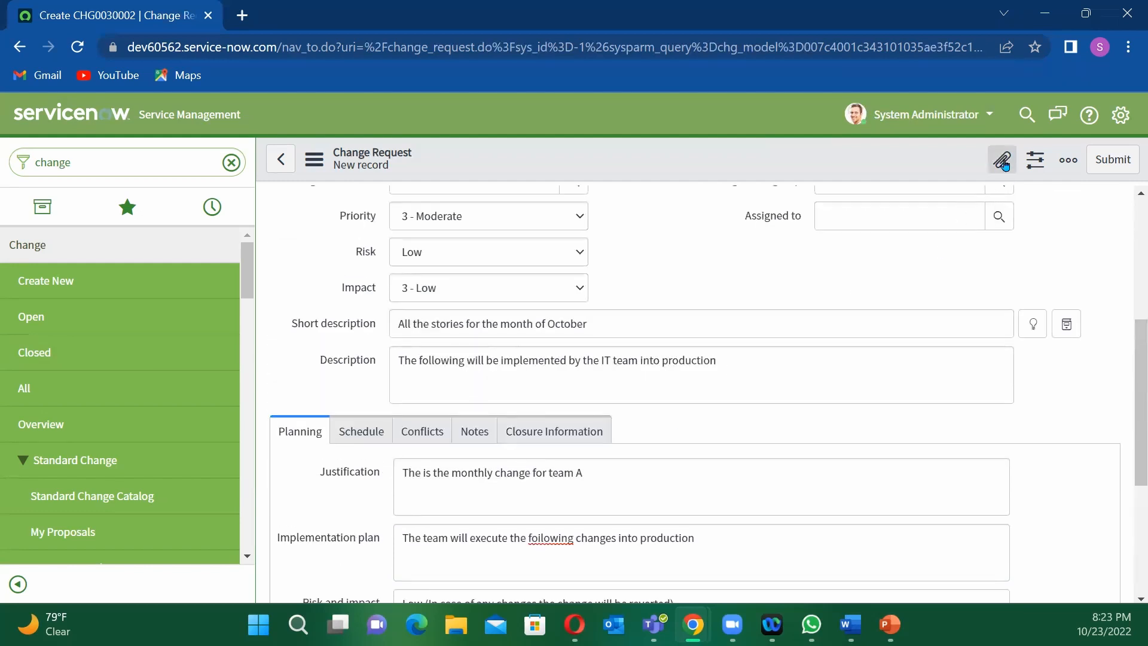
left_click(988, 168)
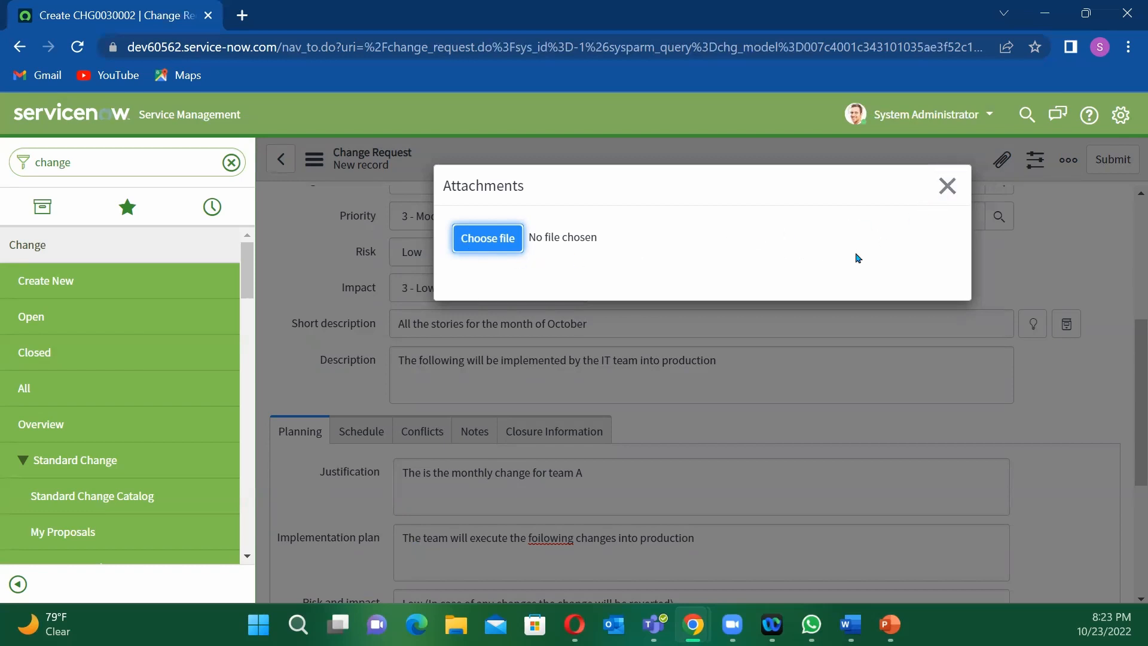
left_click(947, 186)
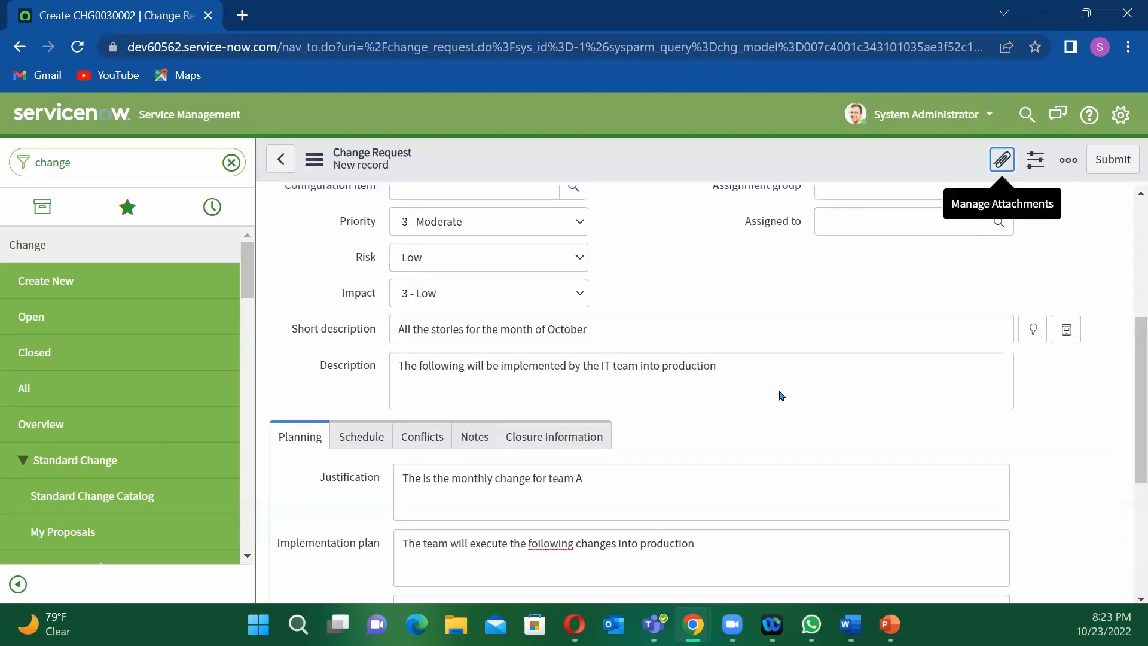
Review the change request's number, state options, header fields and planning entries, keeping the state at New
scroll(777, 388, "up", 5)
scroll(713, 368, "up", 1)
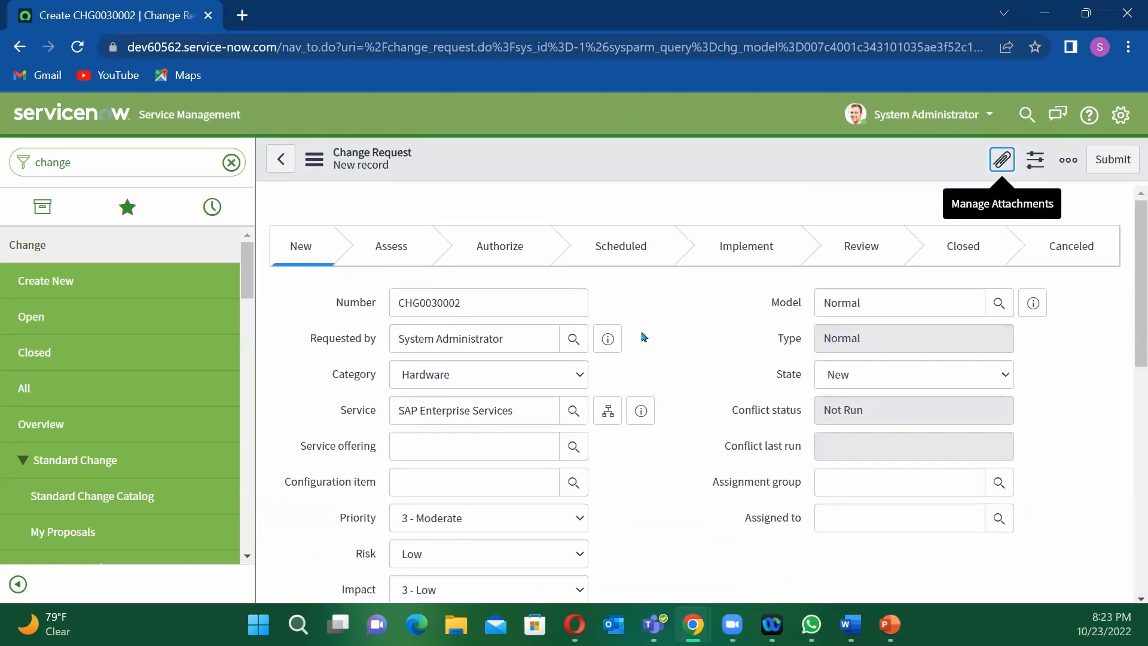
left_click_drag(461, 302, 391, 312)
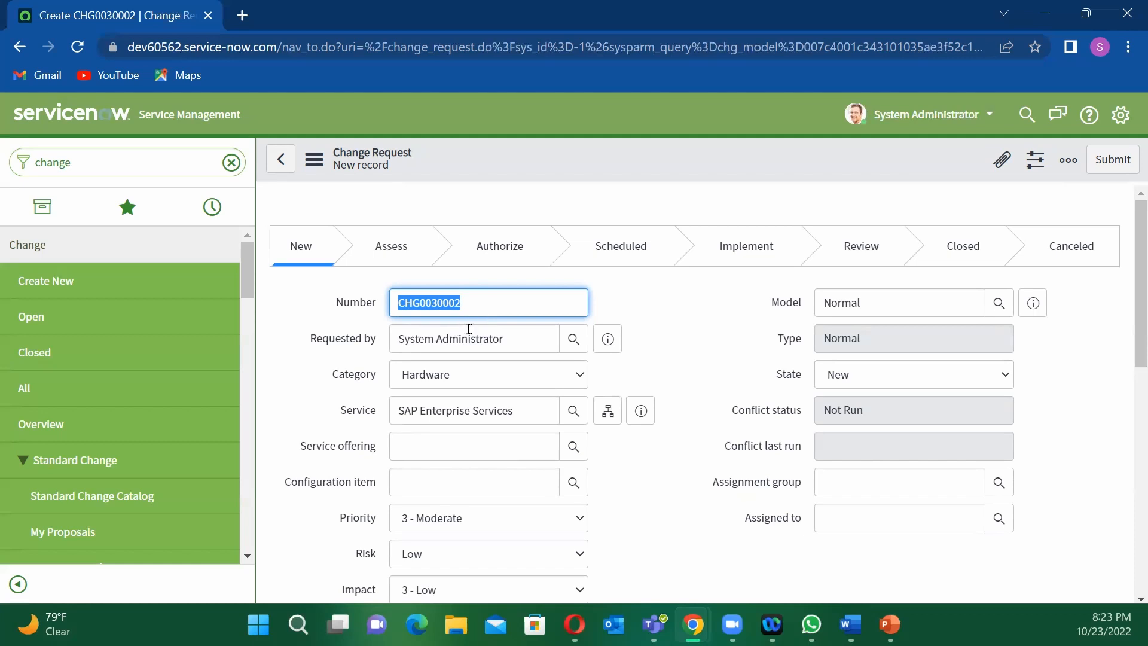
left_click(891, 374)
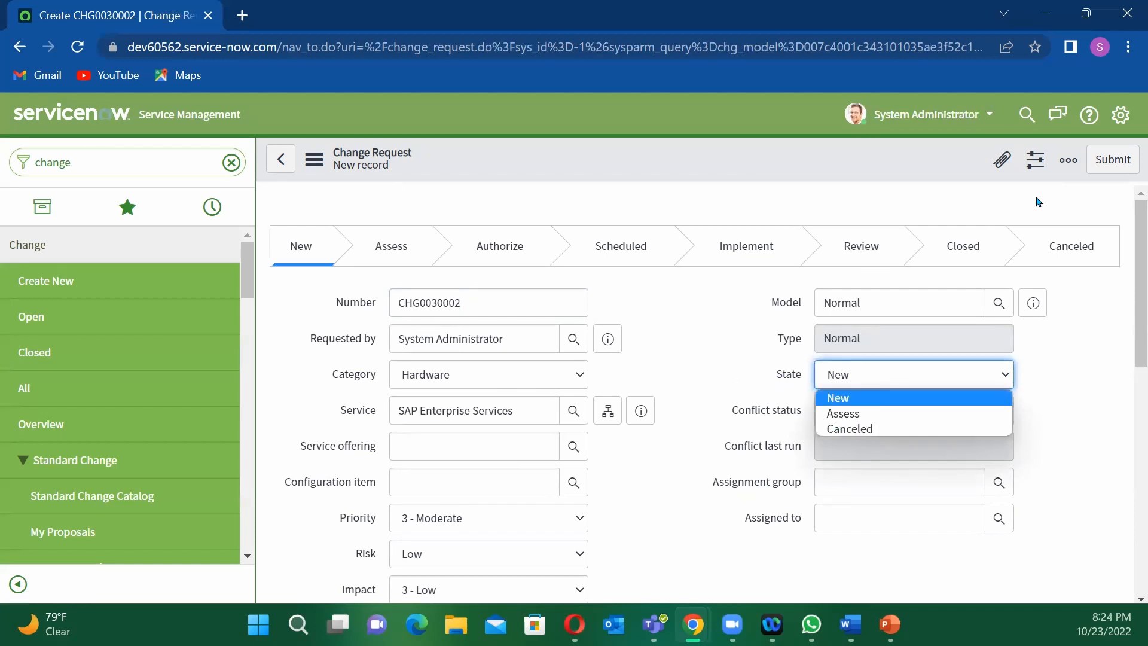
left_click(868, 399)
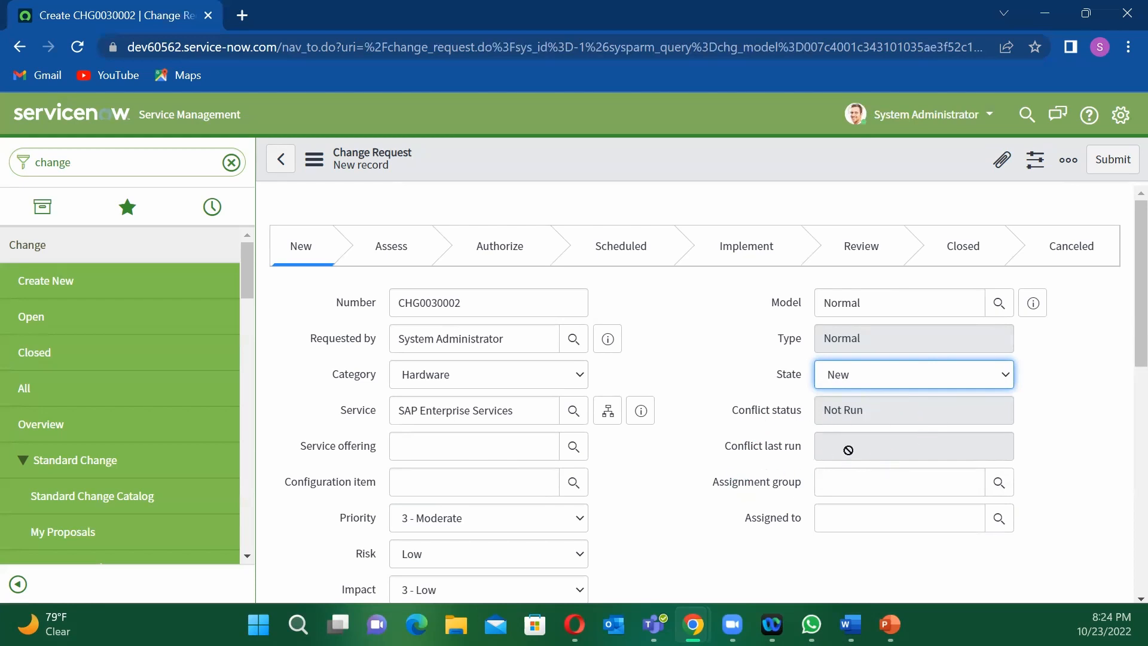
scroll(953, 454, "down", 1)
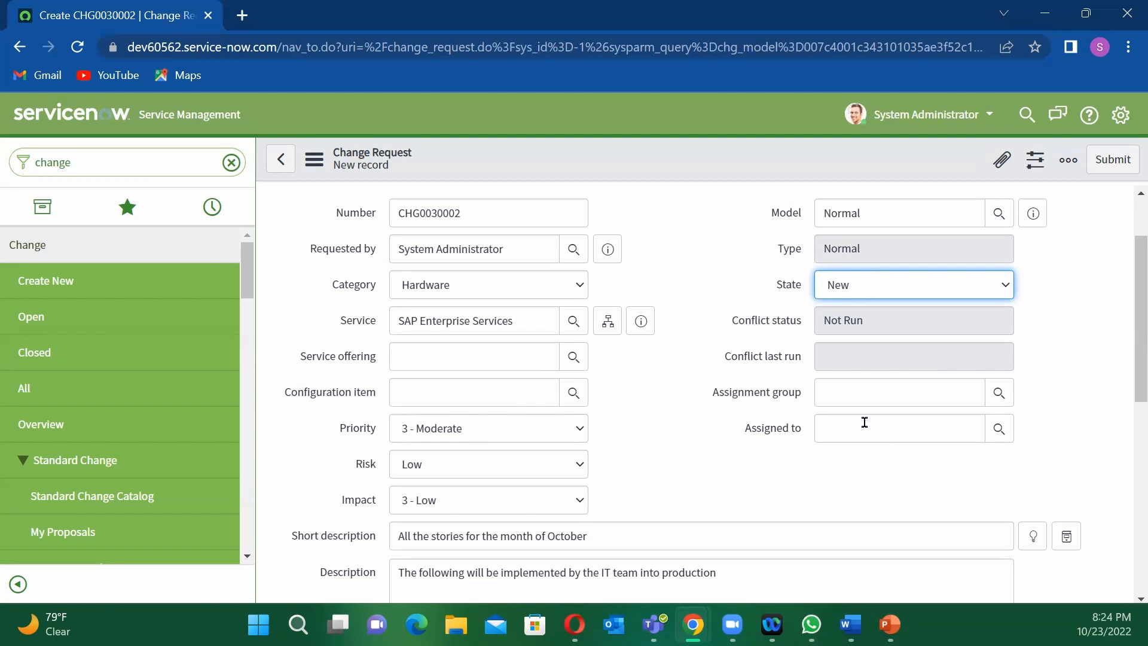
scroll(852, 418, "down", 2)
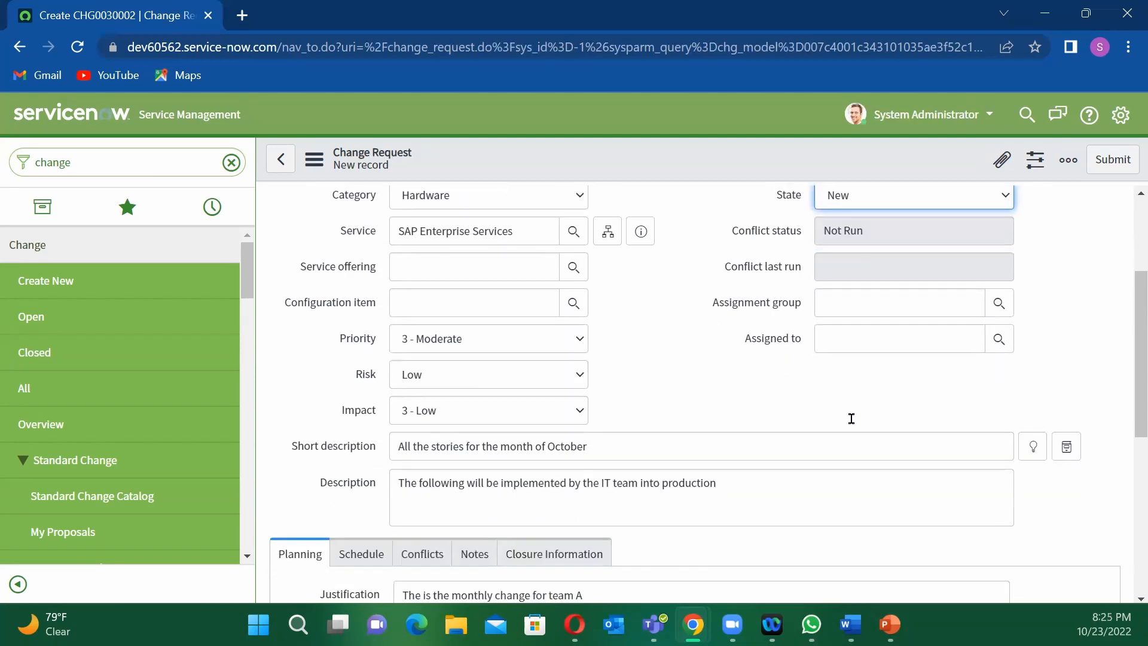
scroll(852, 419, "up", 2)
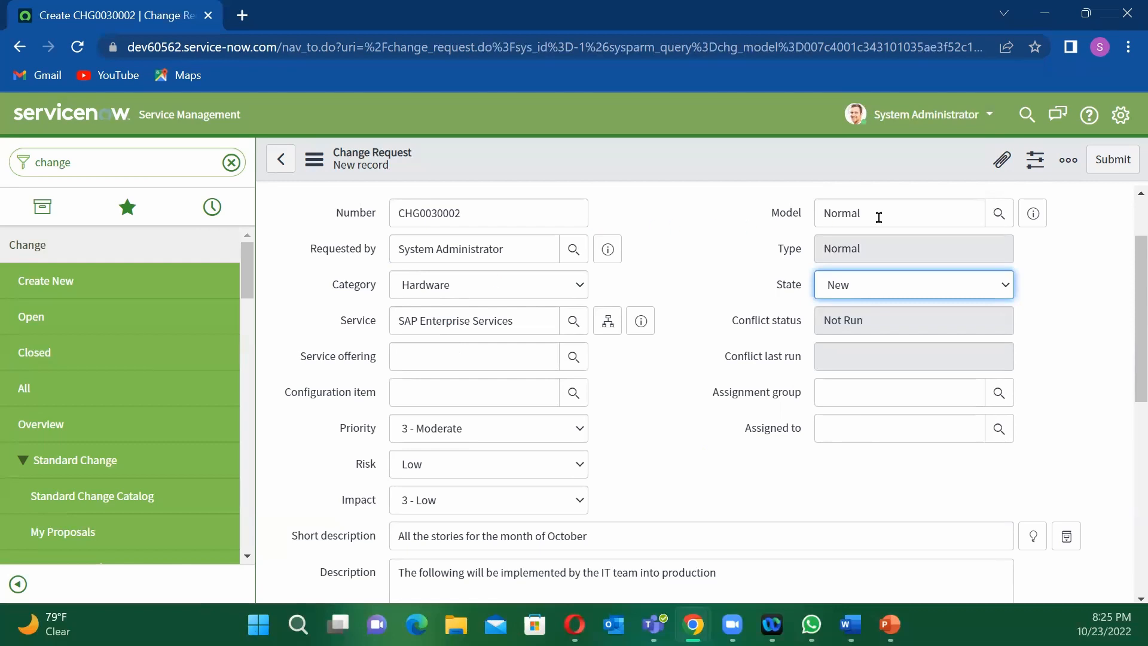
scroll(652, 505, "down", 6)
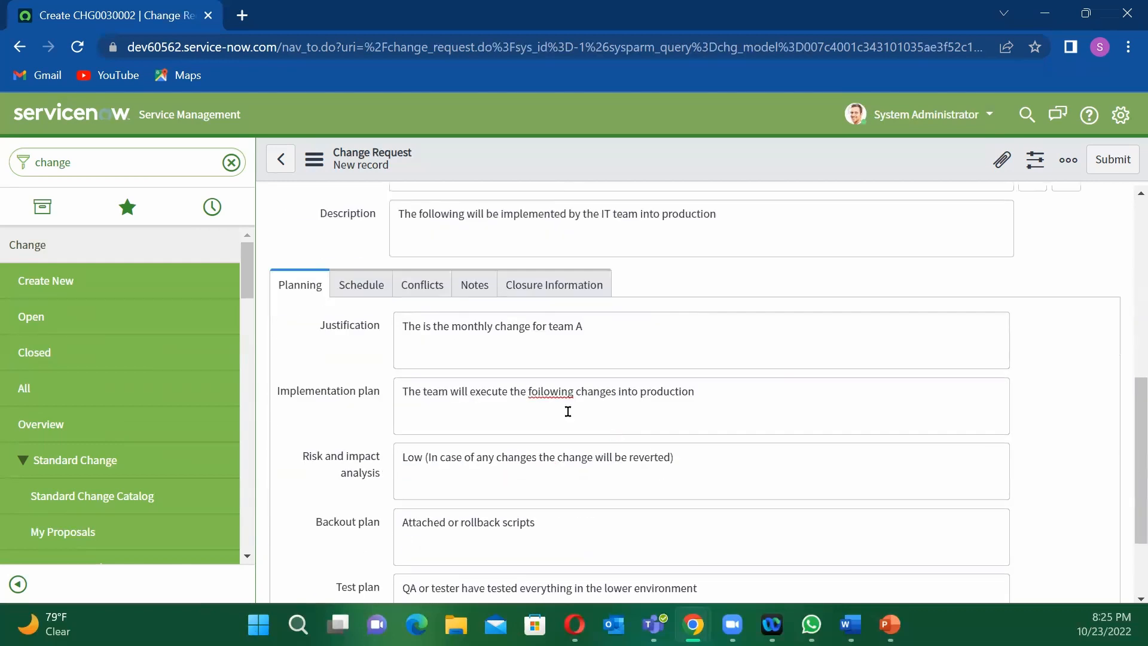
left_click(363, 286)
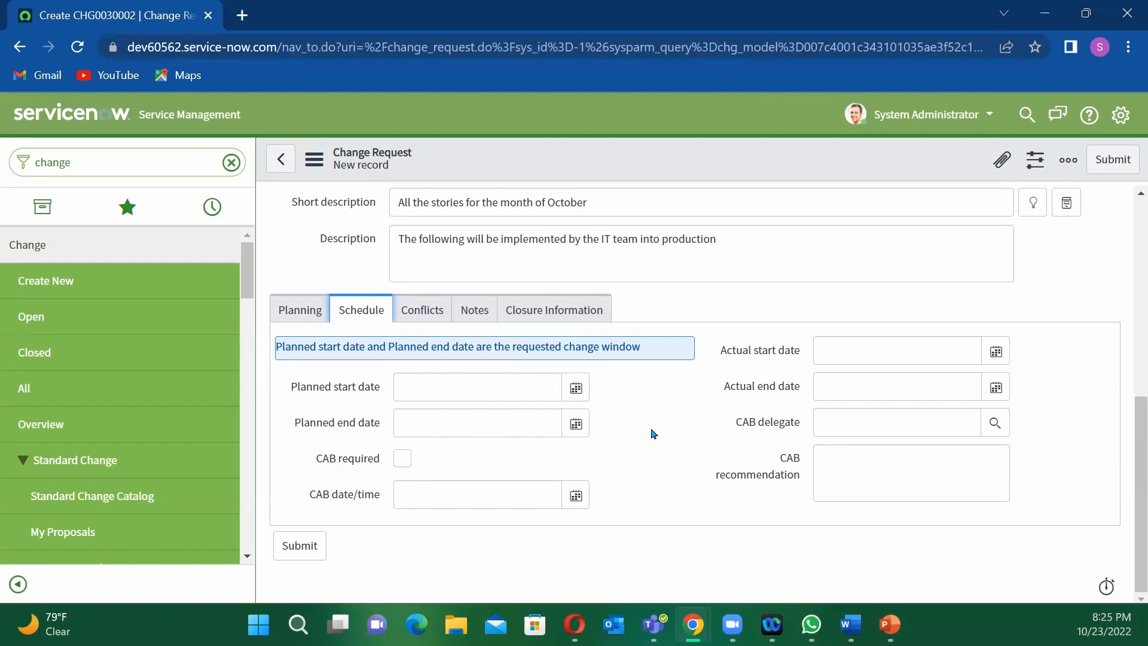
left_click(576, 389)
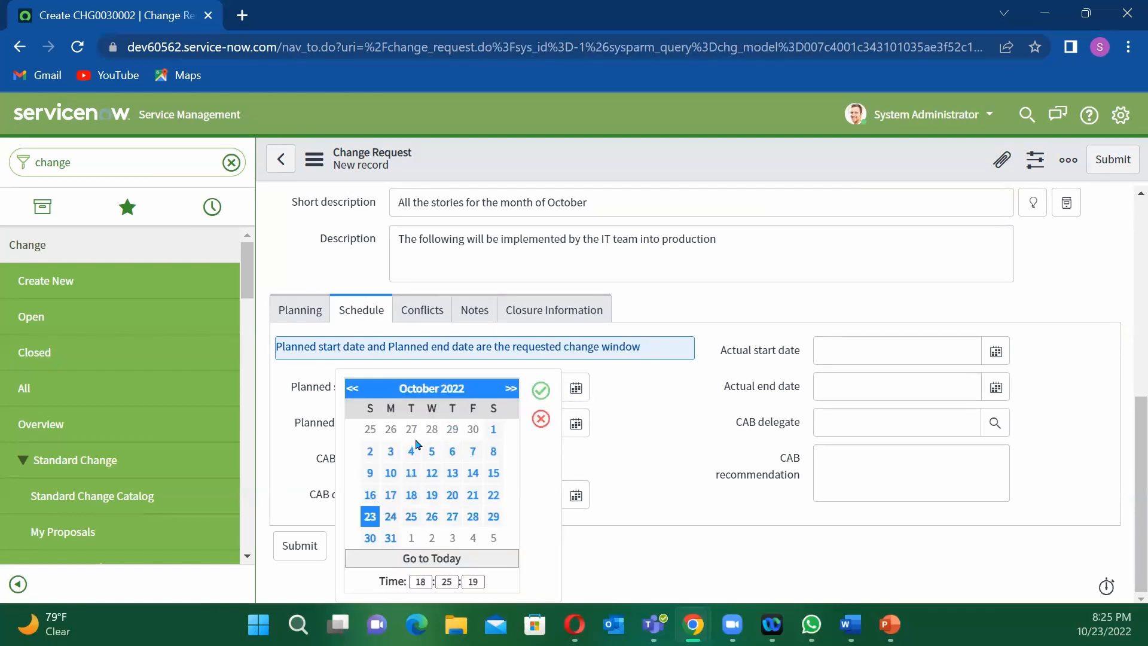
left_click(406, 520)
double_click(425, 581)
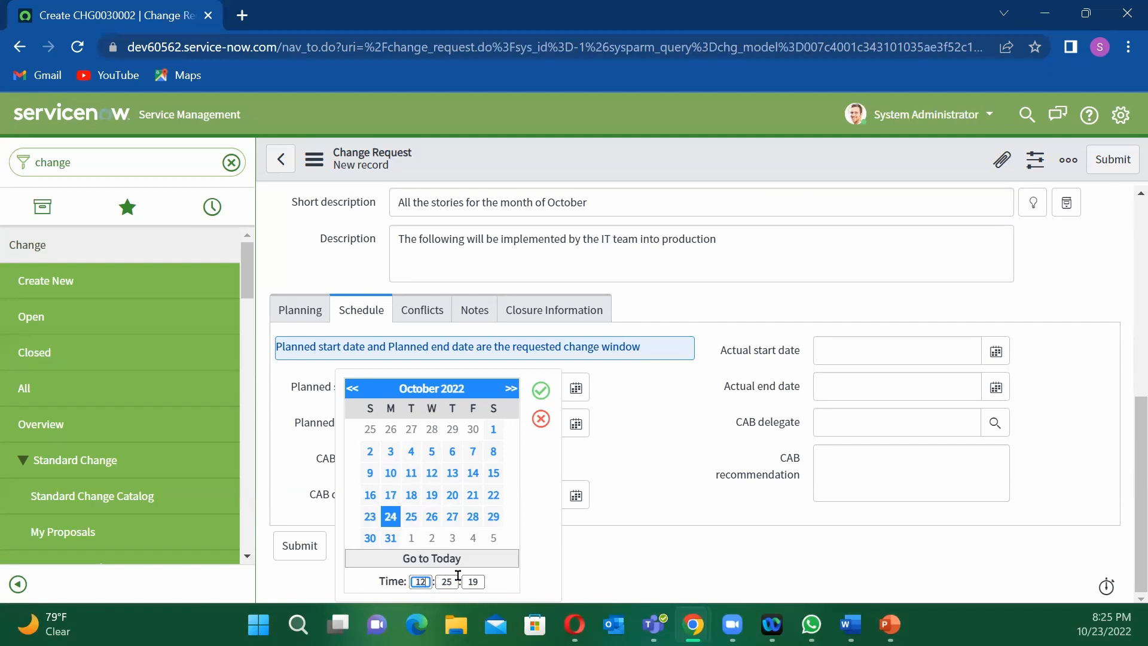
key("Tab")
type("00")
key("Tab")
left_click(540, 391)
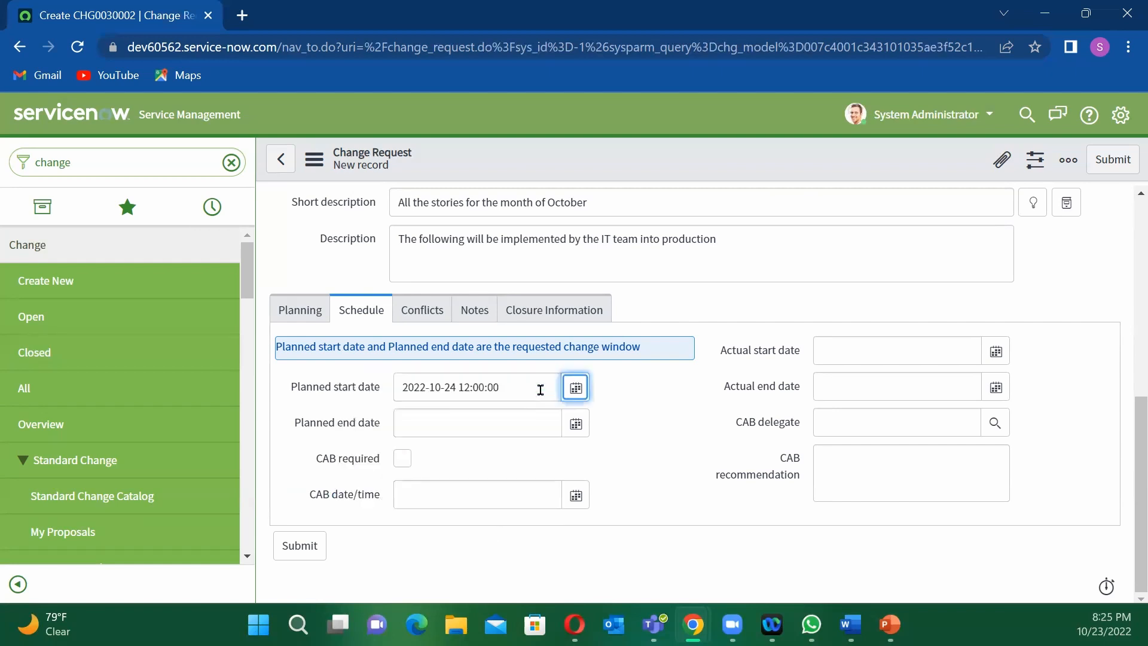
left_click(575, 424)
left_click(391, 516)
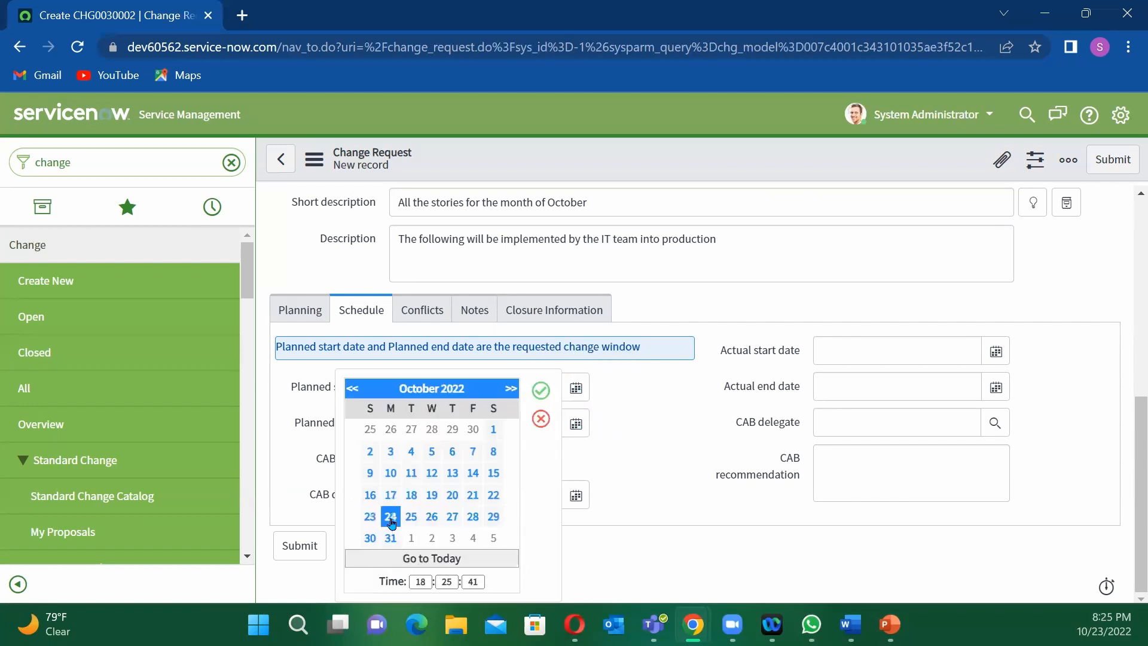
double_click(420, 580)
double_click(452, 580)
type("00")
key("Tab")
left_click(546, 397)
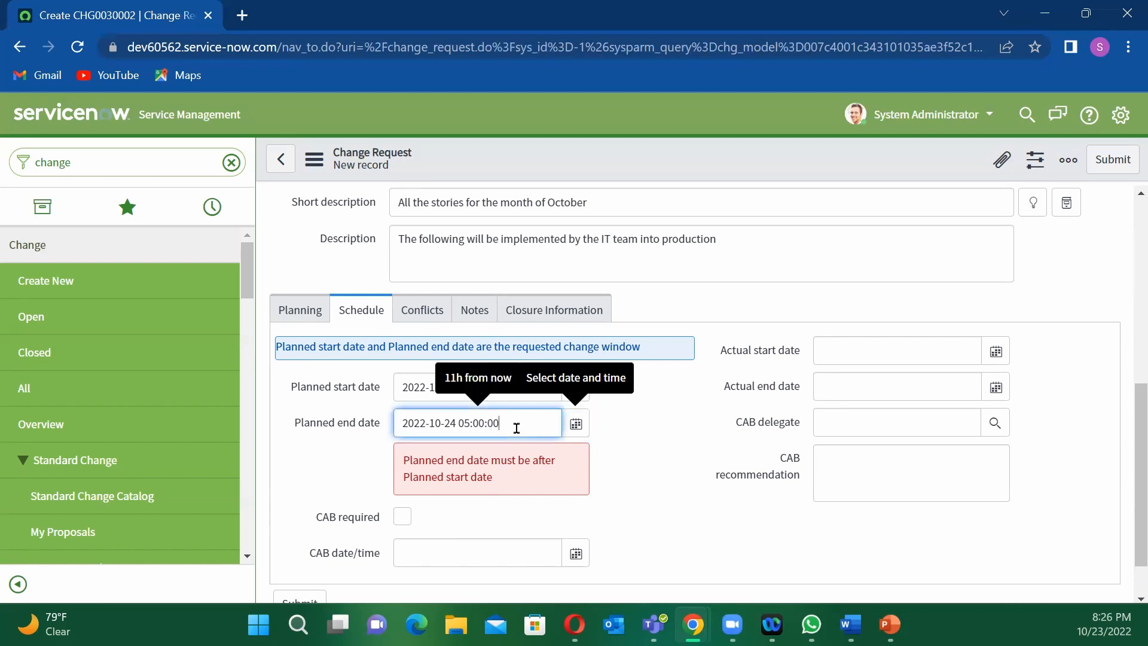
Change the planned start time to 03:00:00 so that it falls before the planned end date
left_click(564, 391)
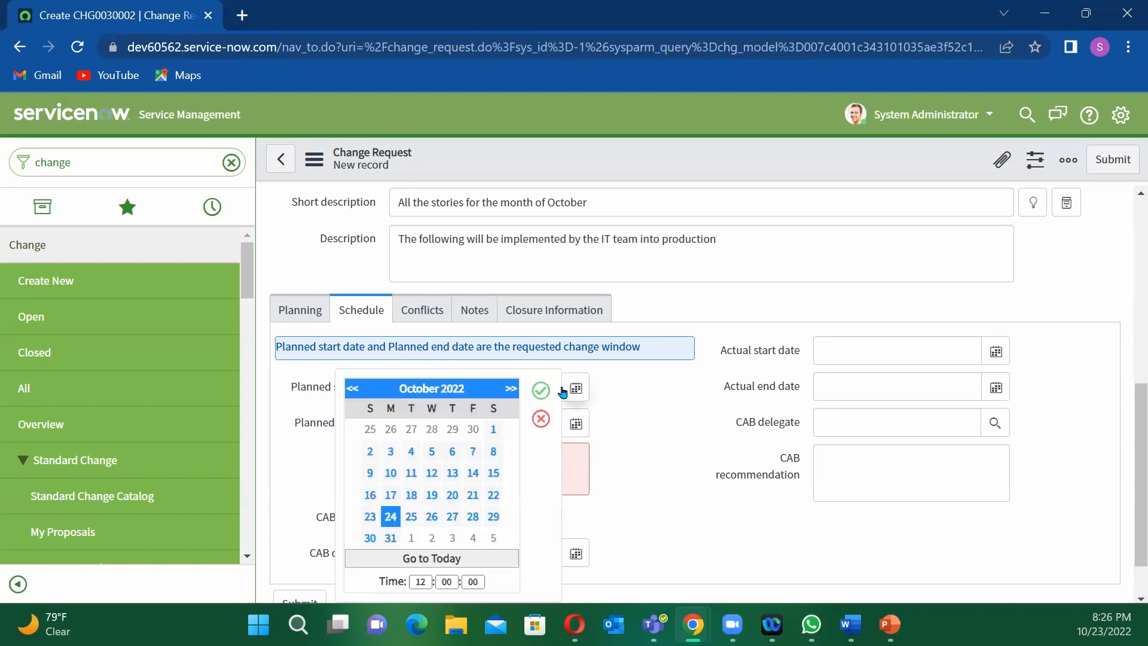
double_click(426, 577)
type("3")
key("Tab")
key("Tab")
left_click(541, 391)
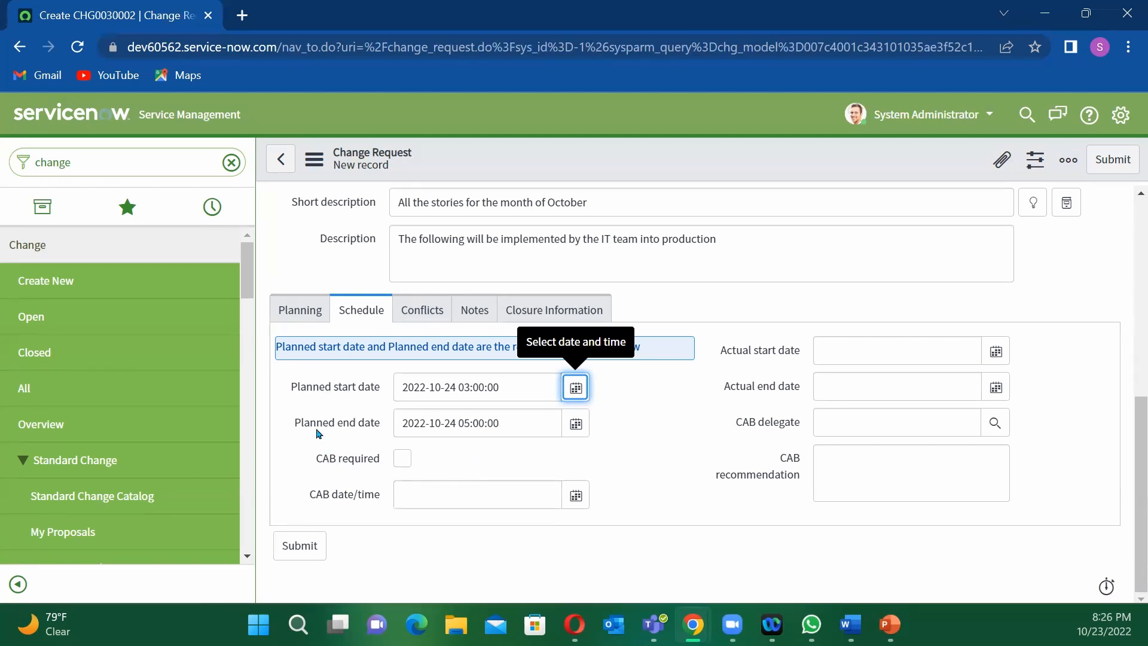
left_click(402, 460)
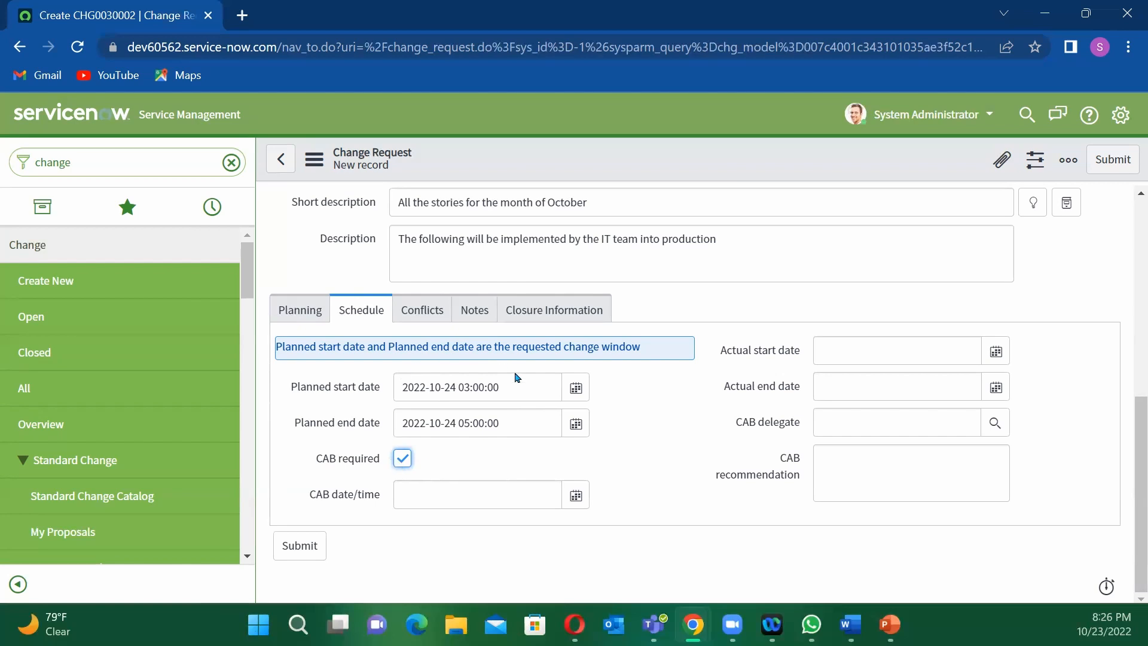
left_click(411, 500)
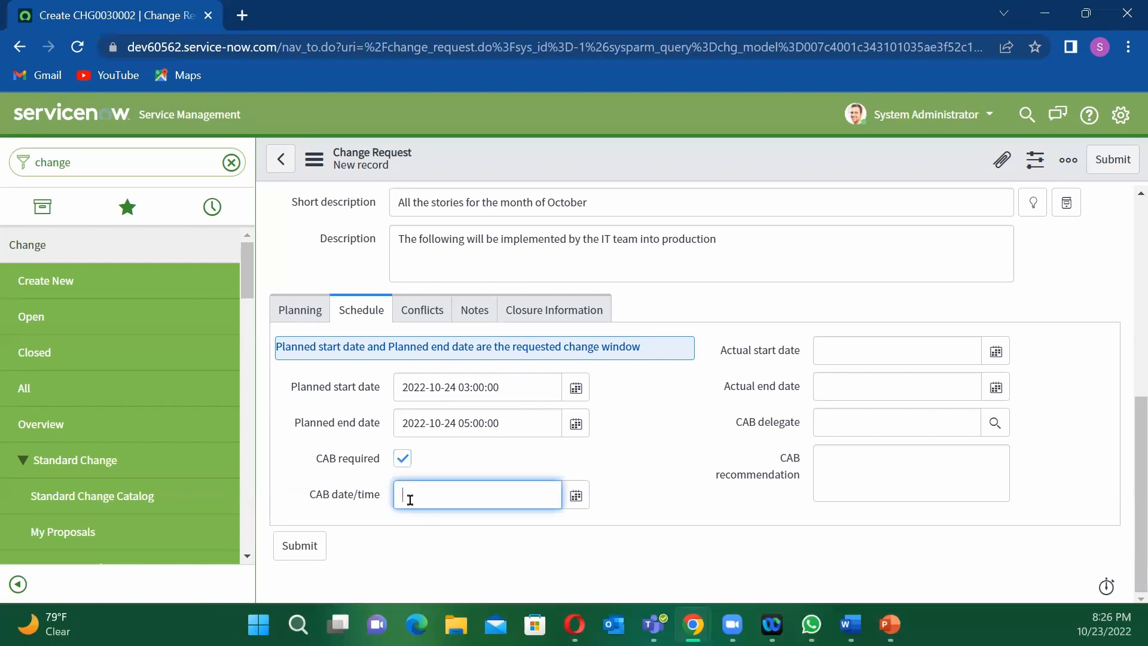
left_click(575, 496)
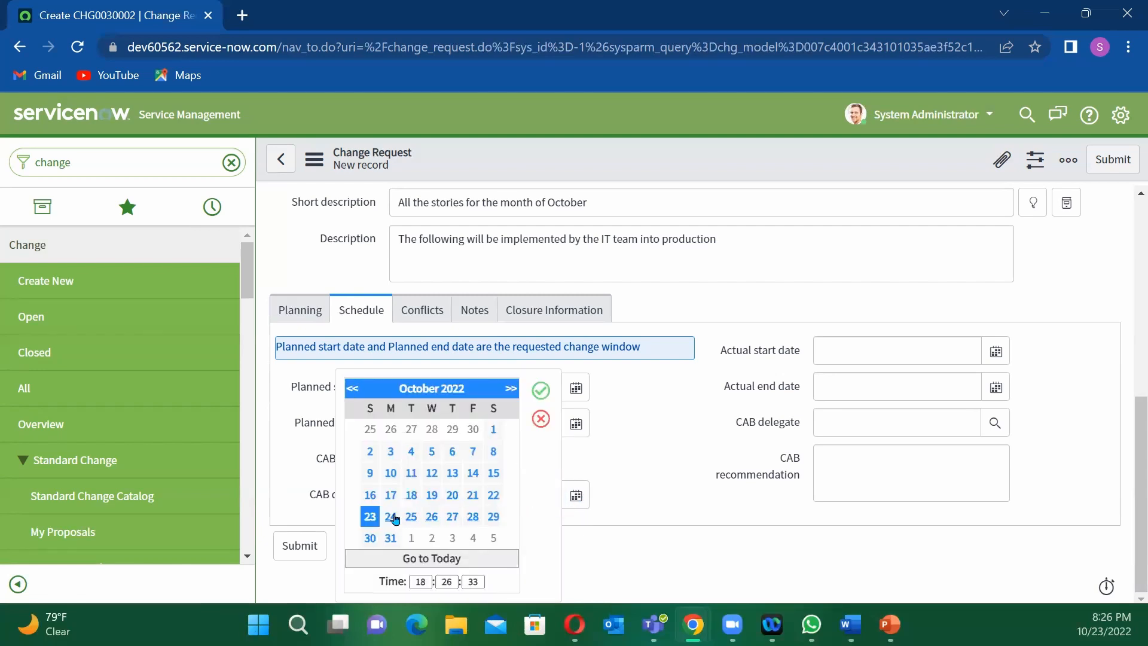
left_click(391, 517)
double_click(418, 580)
type("02")
key("Tab")
type("00")
key("Tab")
type("00")
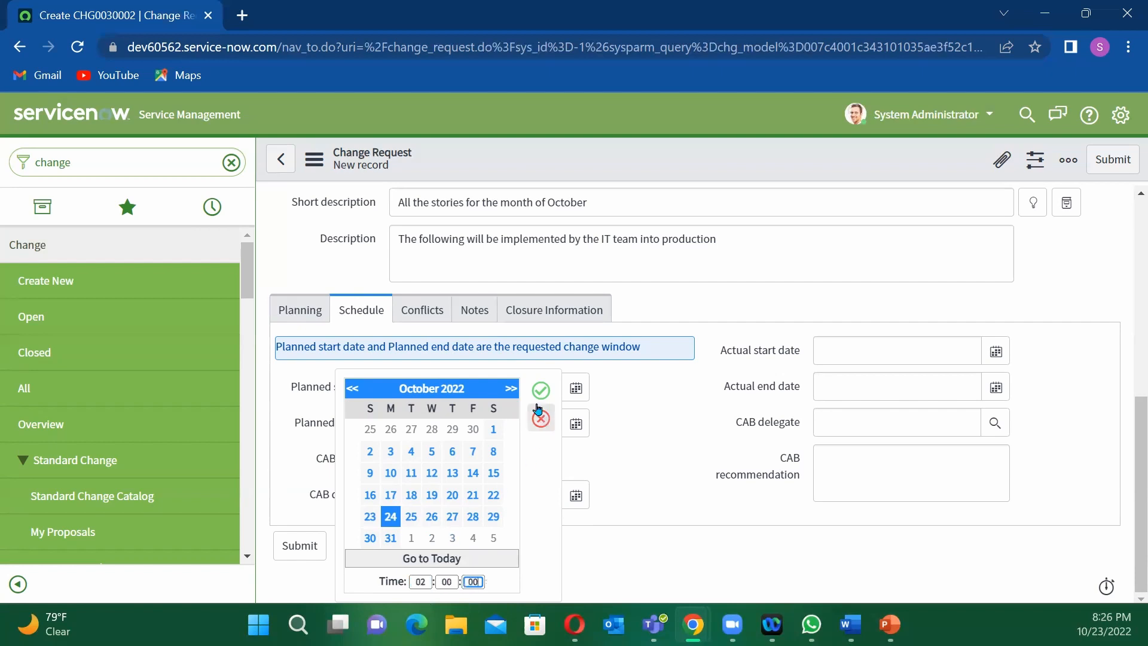
left_click(540, 390)
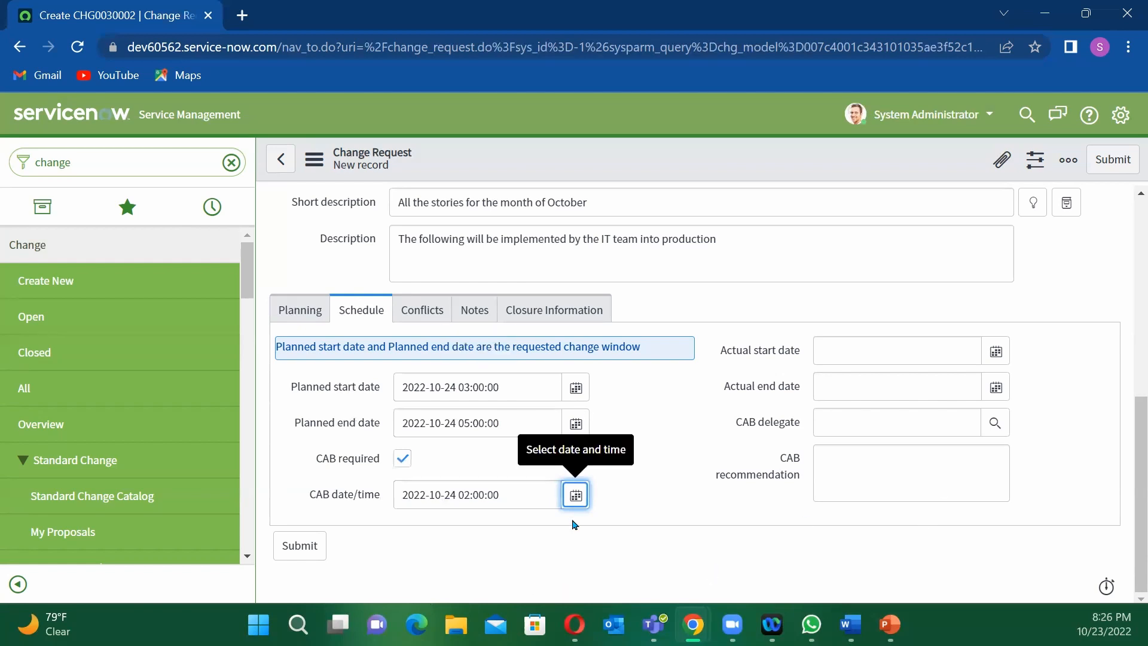
Review the change request's Conflicts, Notes and Closure Information sections, the available close codes and the planning entries
scroll(720, 432, "up", 1)
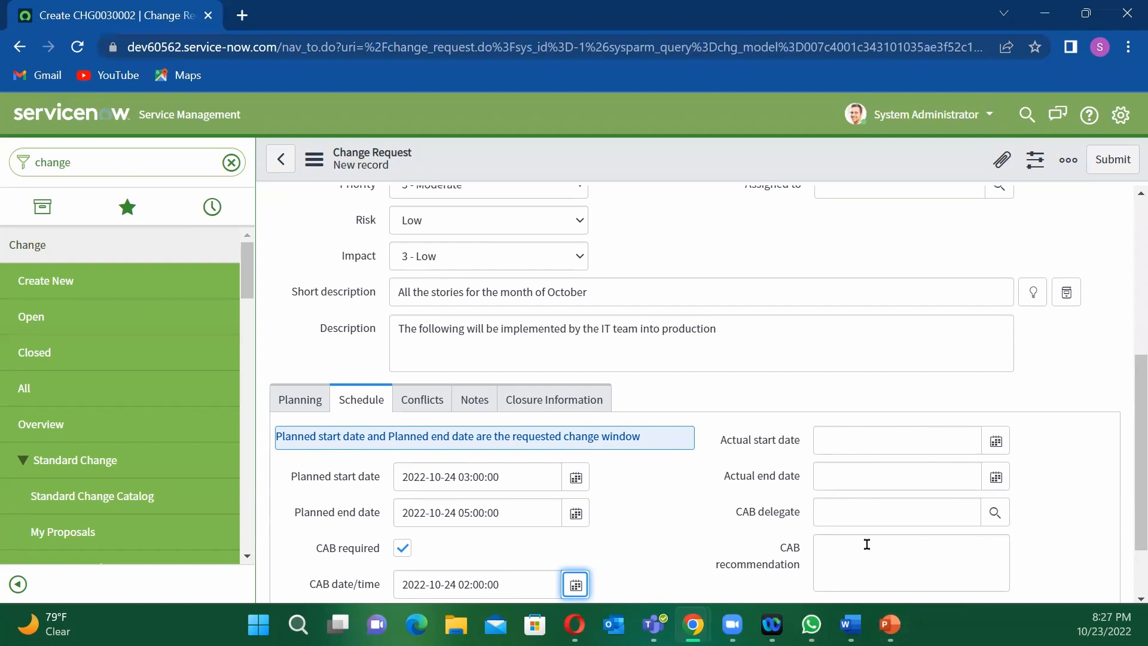
left_click(434, 401)
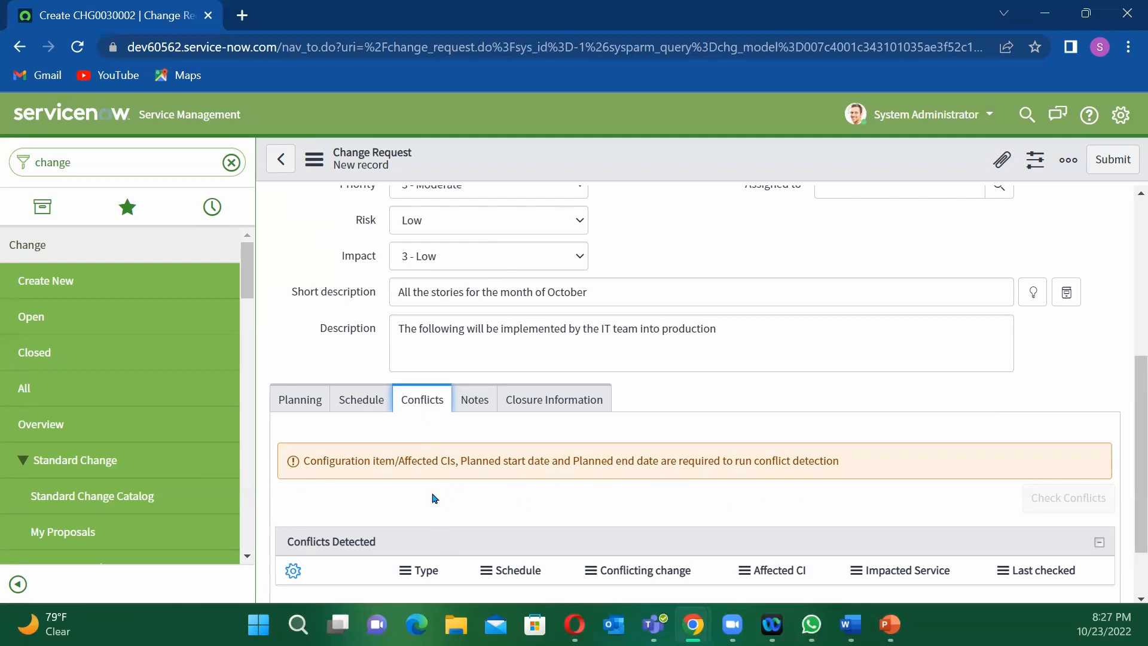
left_click(477, 400)
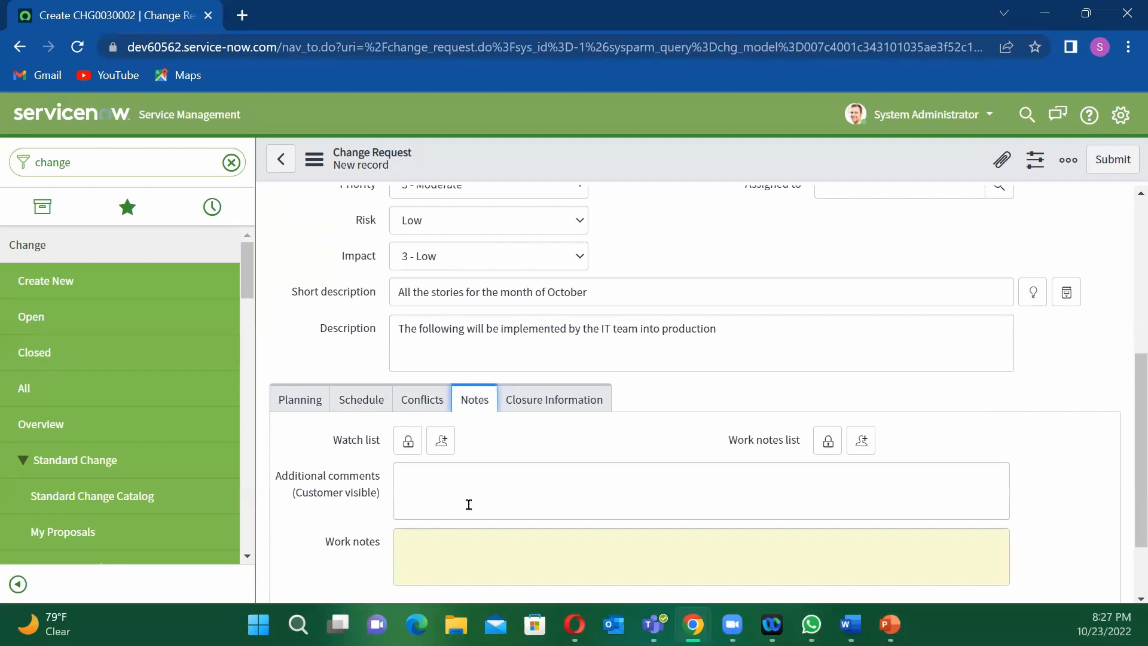
scroll(473, 507, "down", 2)
scroll(500, 500, "up", 3)
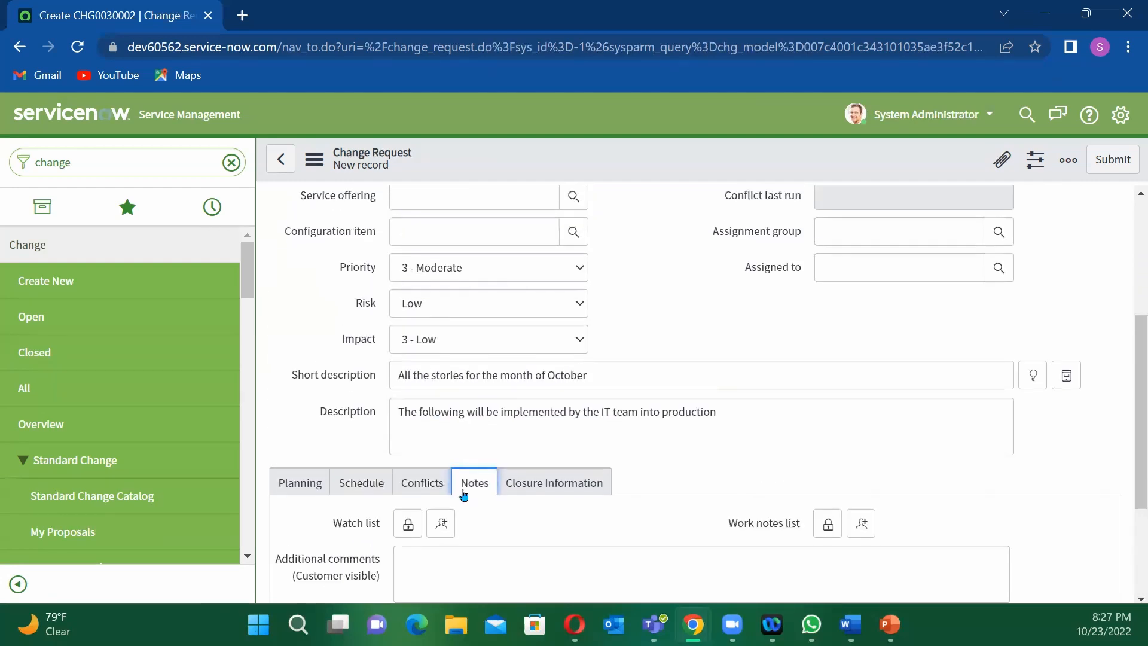
scroll(463, 495, "down", 3)
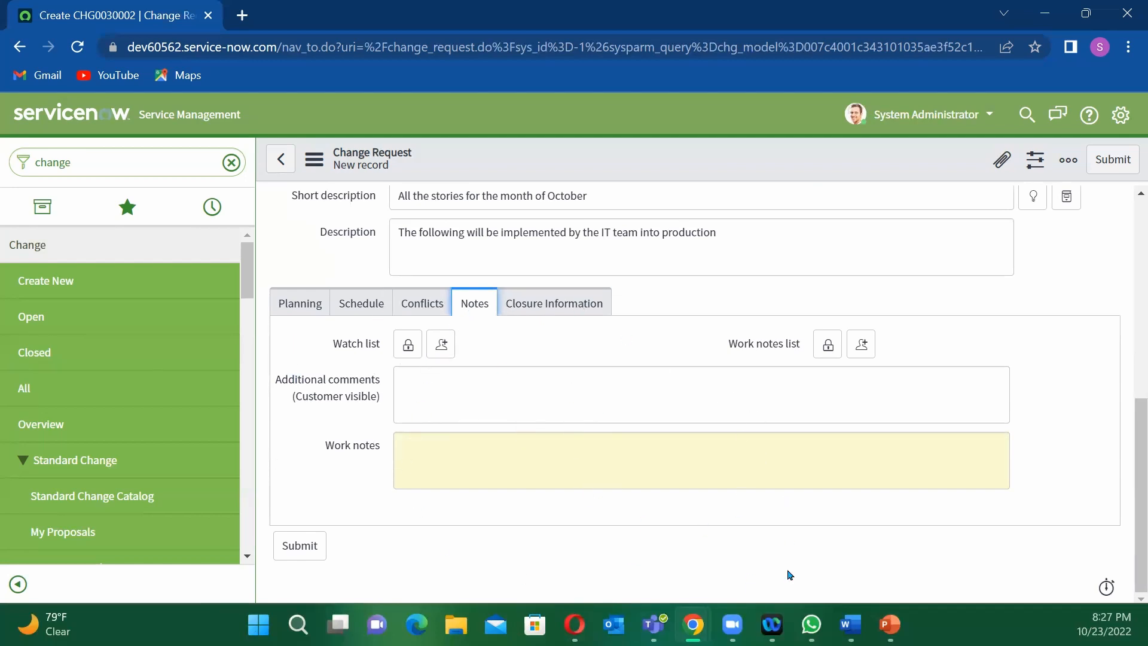
left_click(561, 304)
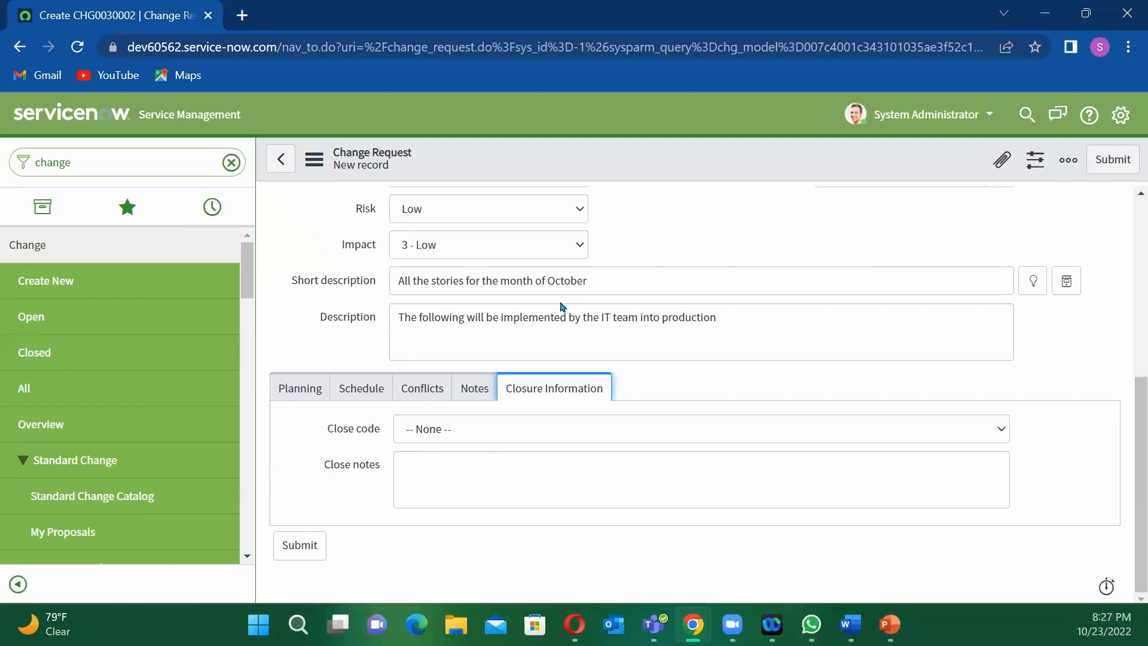
scroll(741, 466, "up", 5)
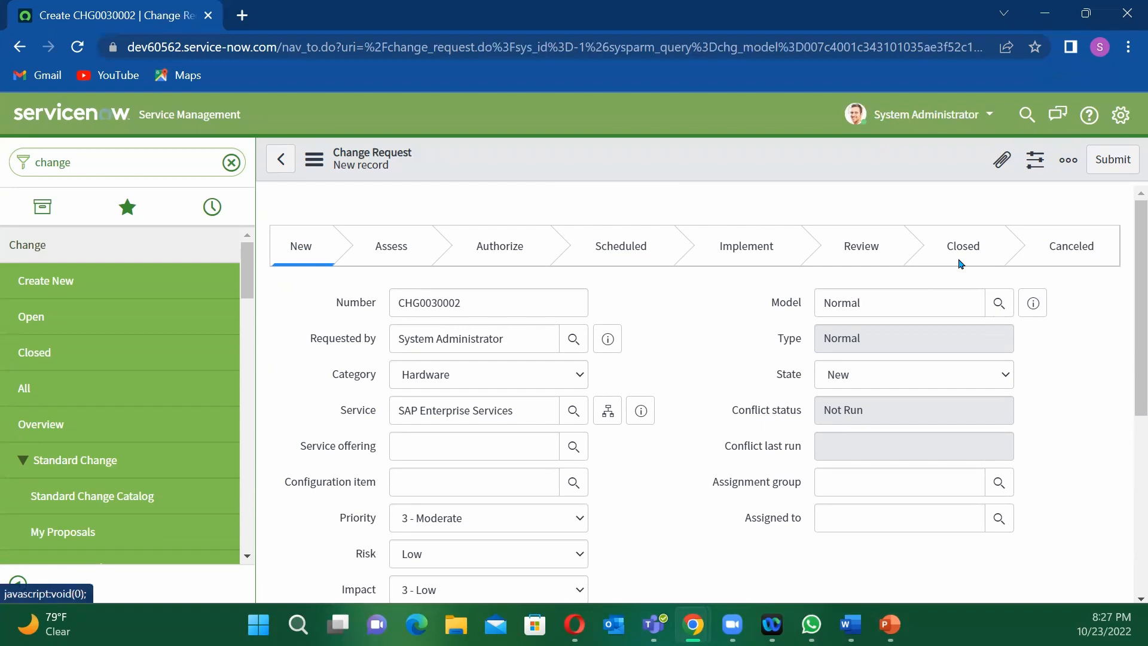
scroll(890, 336, "down", 5)
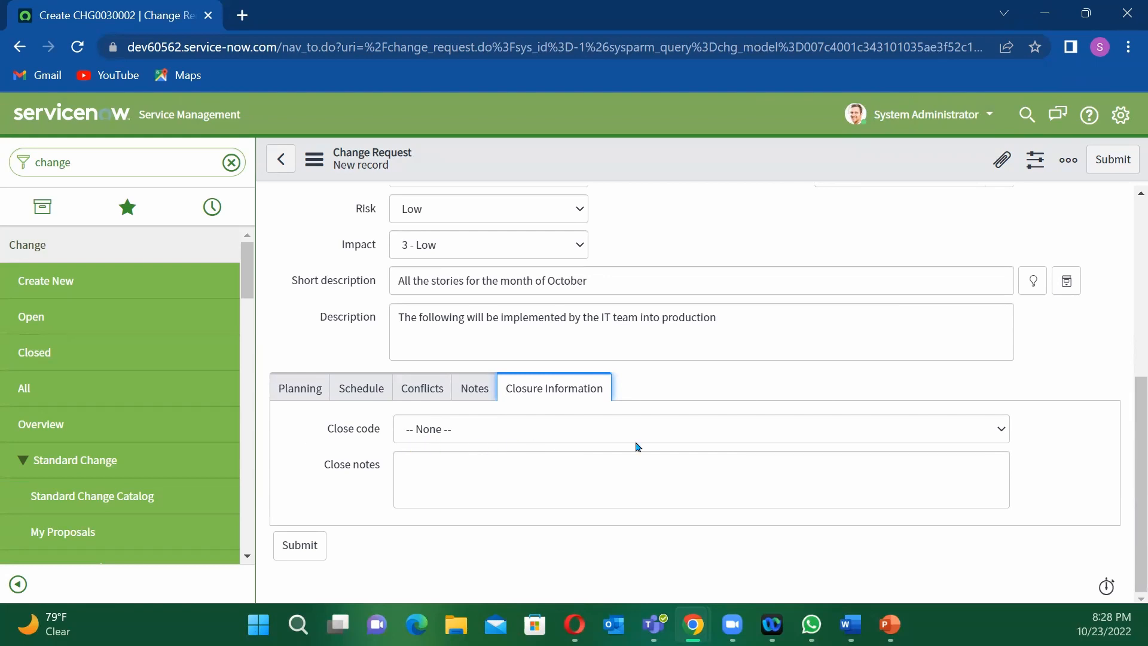
left_click(800, 430)
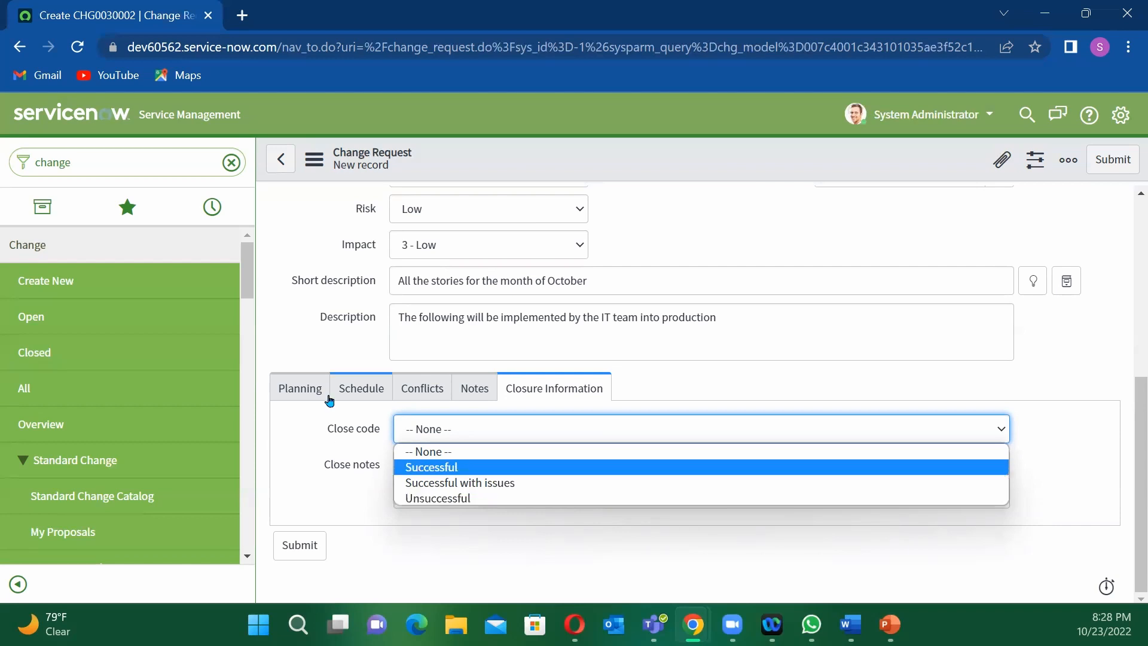
left_click(300, 383)
scroll(478, 531, "down", 3)
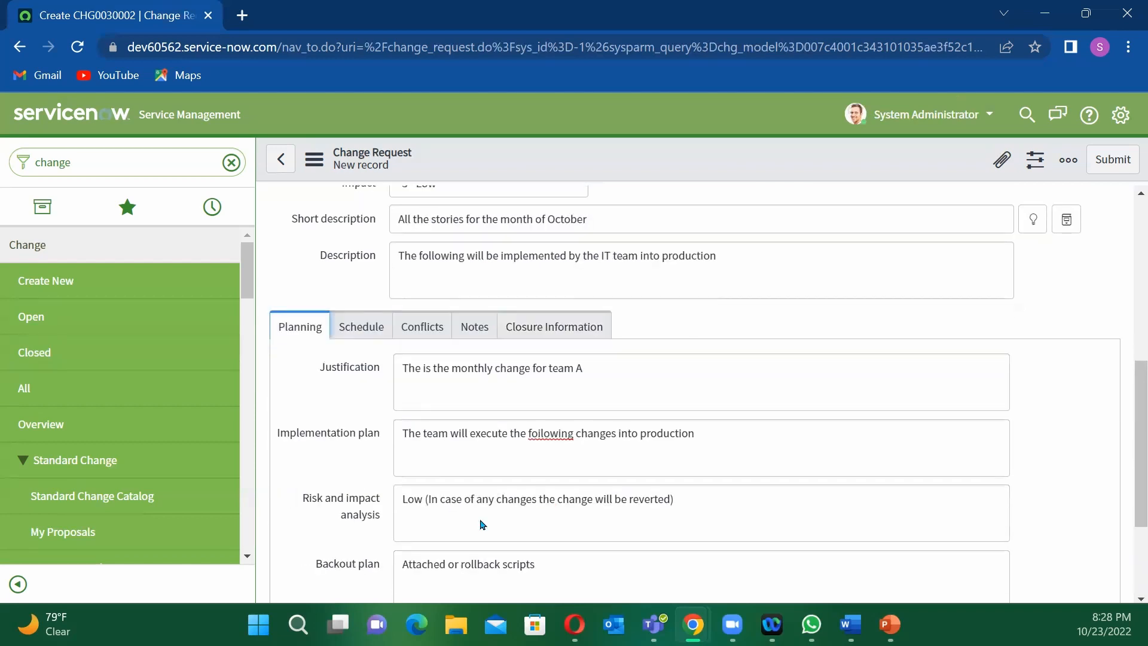
scroll(433, 459, "down", 1)
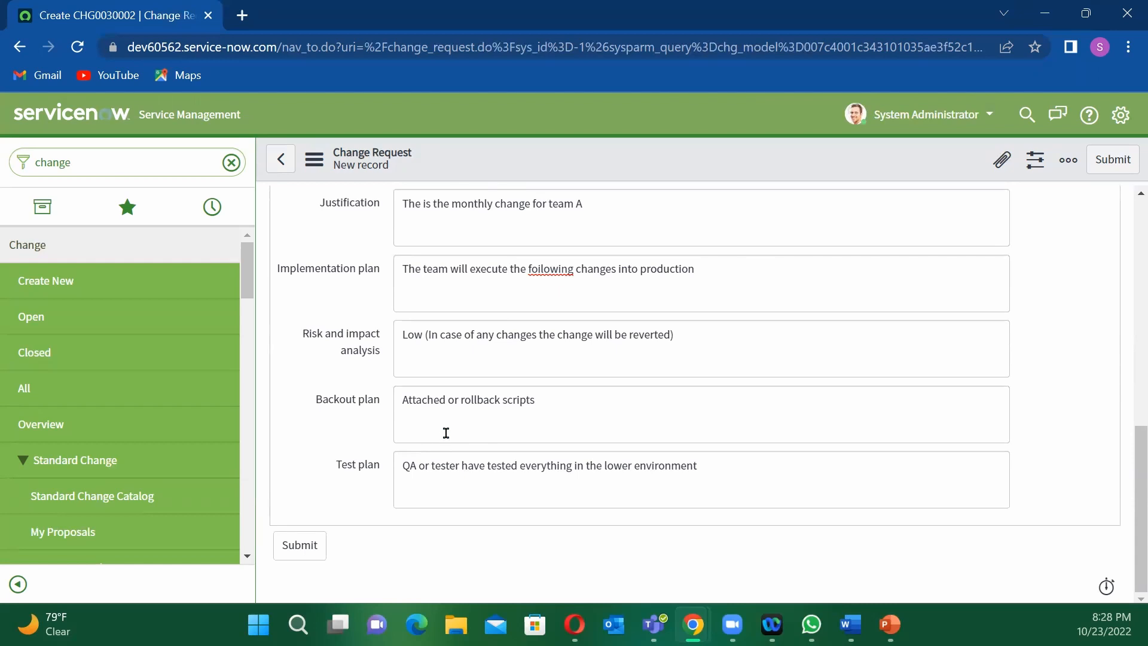
scroll(446, 432, "up", 5)
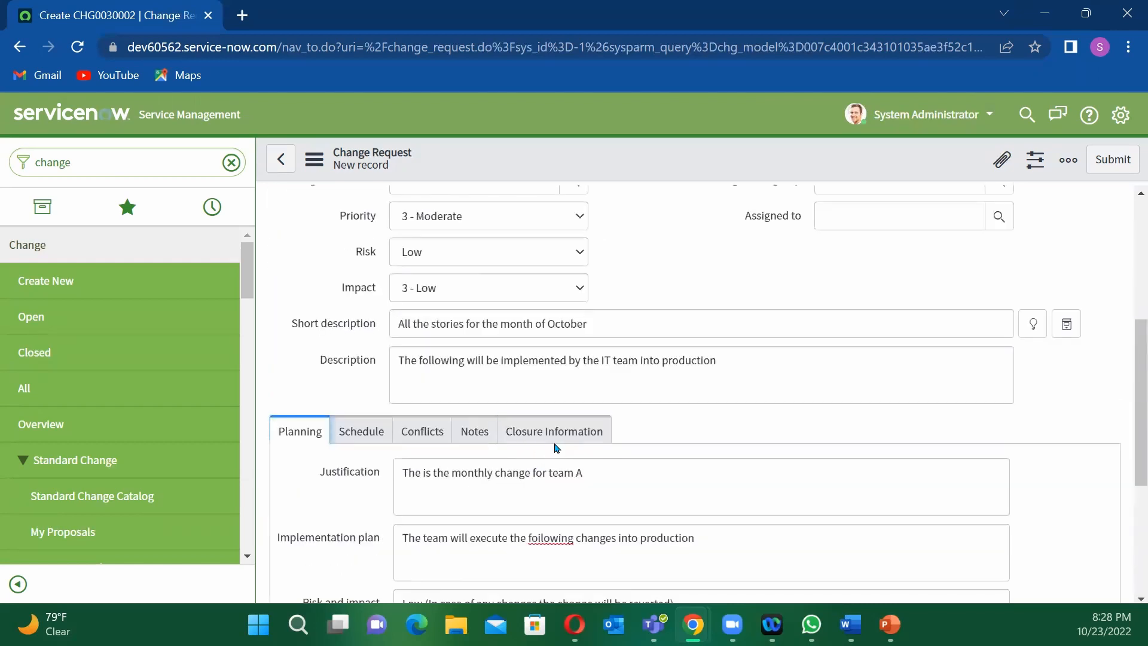
In the closure information, set the close code to Successful and enter the close notes "The deployment was succfull"
left_click(555, 432)
left_click(485, 474)
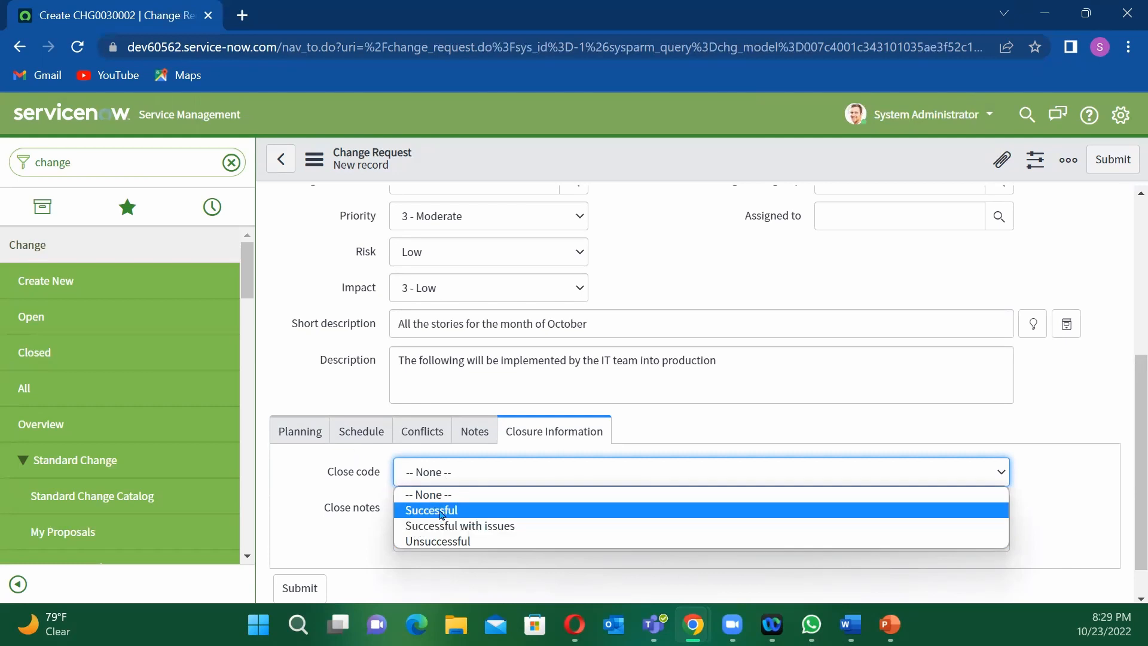
left_click(442, 512)
left_click(430, 510)
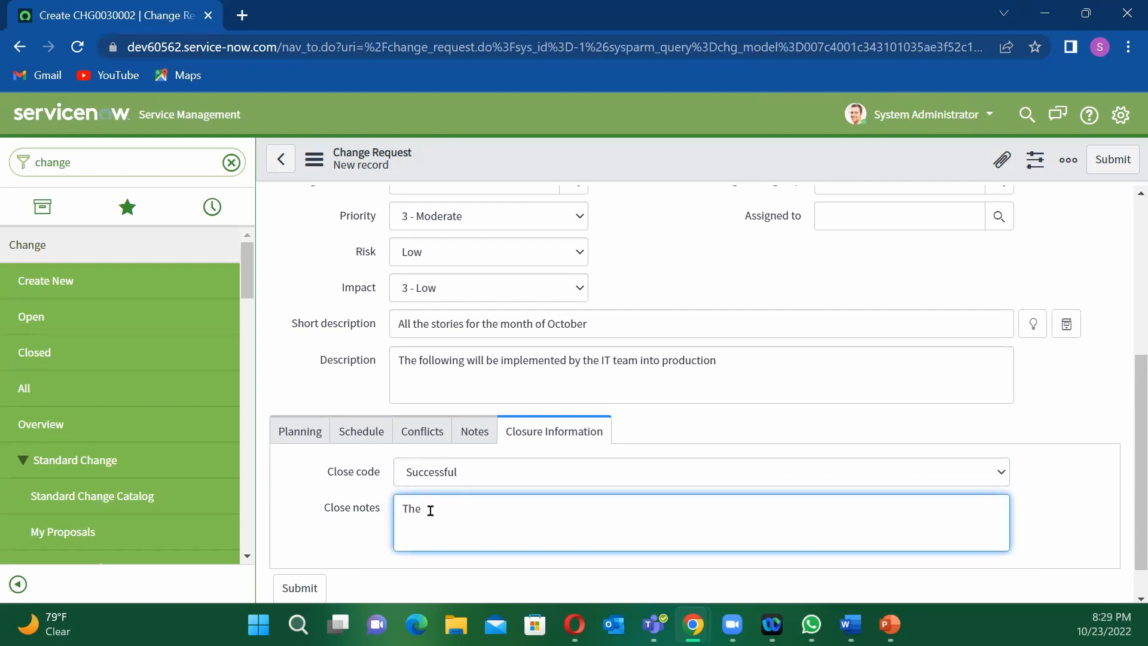
type("The deployment was suc")
key("BackSpace")
type("ll")
Change the close code to Successful with issues, and finally to Unsuccessful
left_click(531, 478)
left_click(484, 526)
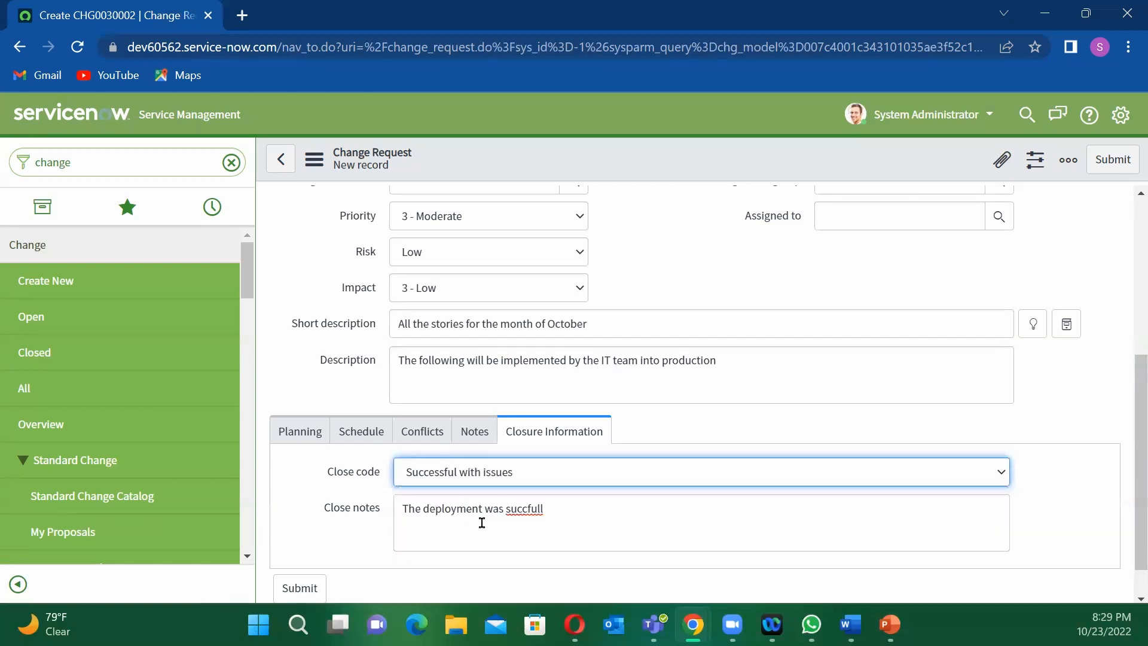
left_click(554, 477)
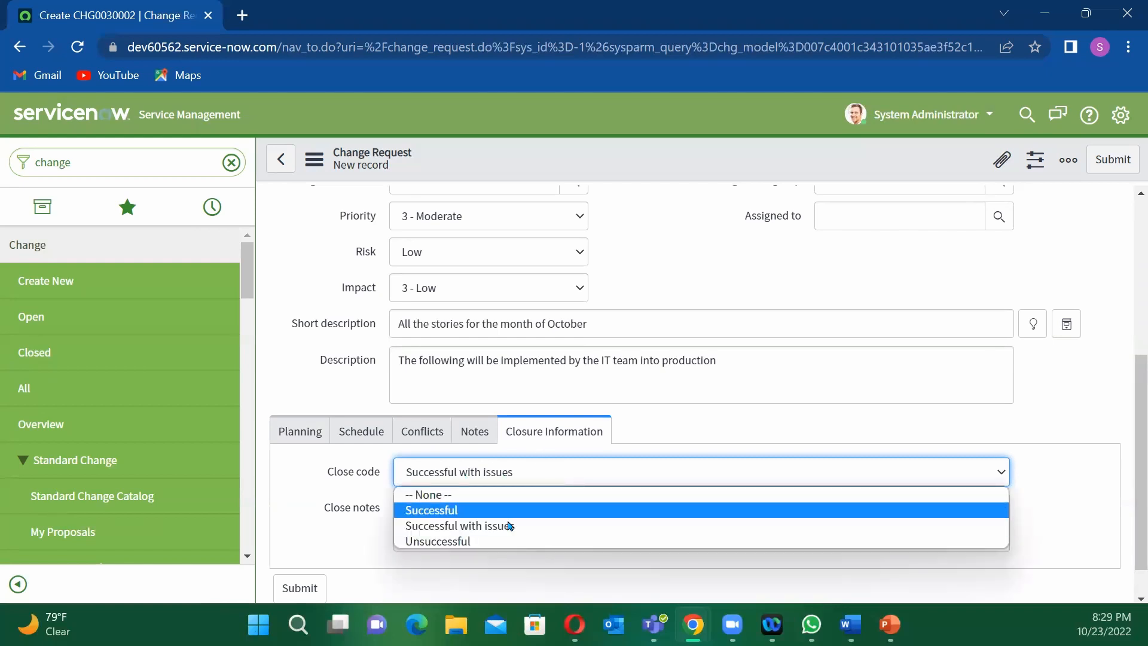
left_click(473, 542)
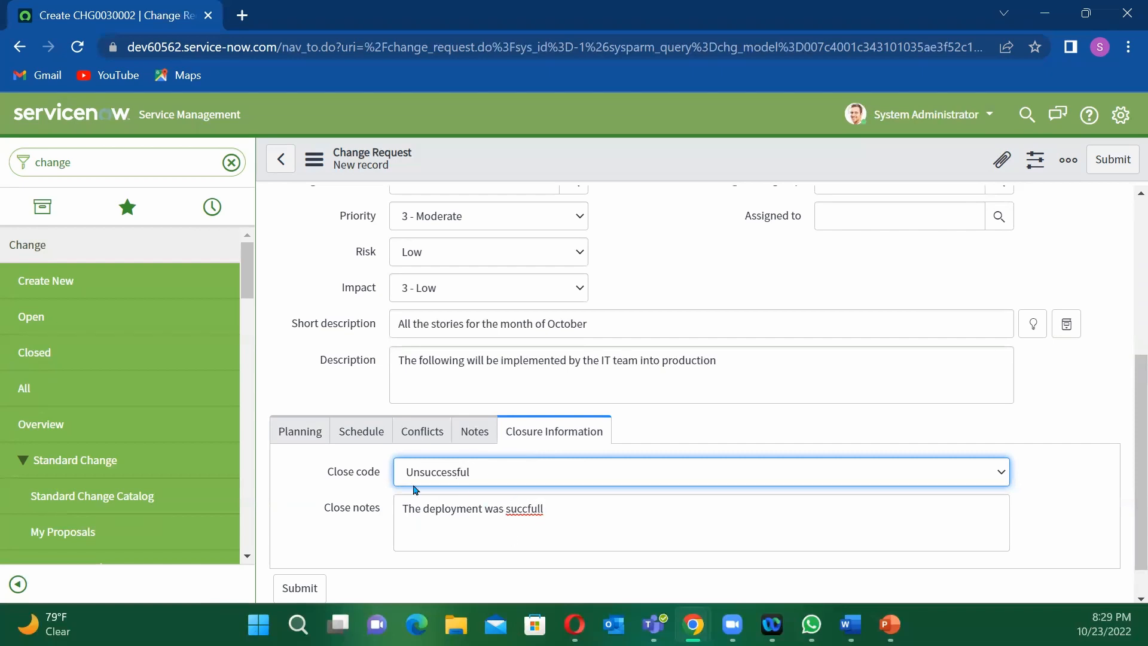
Review the planning entries, the change number and the main fields of the change request form
left_click(300, 433)
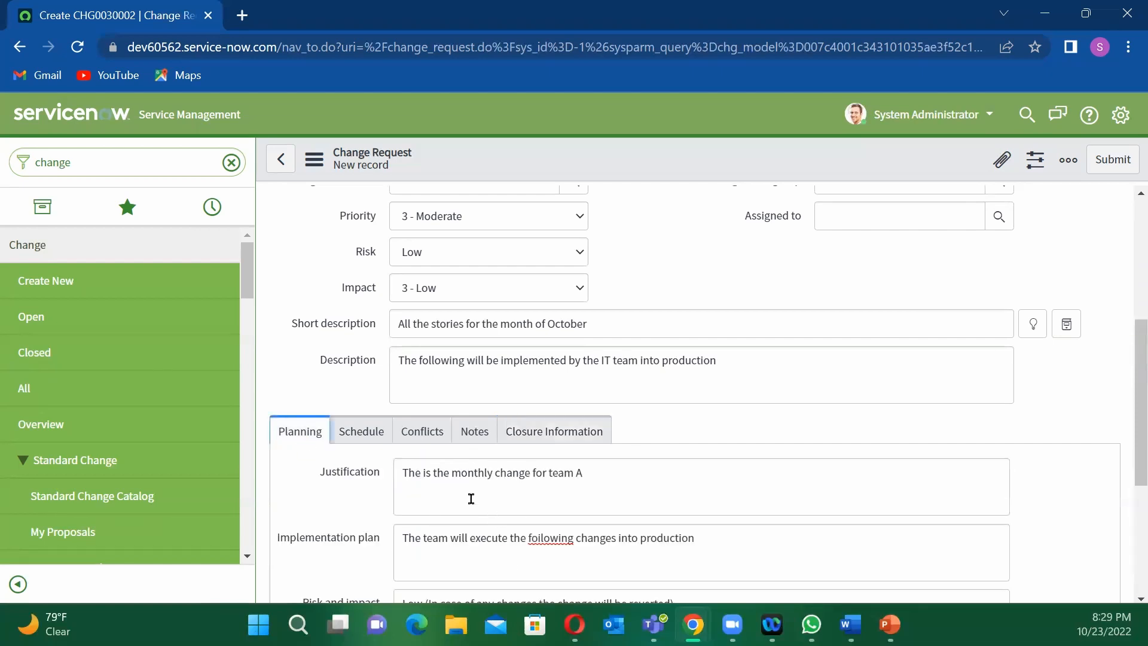
scroll(410, 450, "down", 3)
scroll(413, 452, "down", 2)
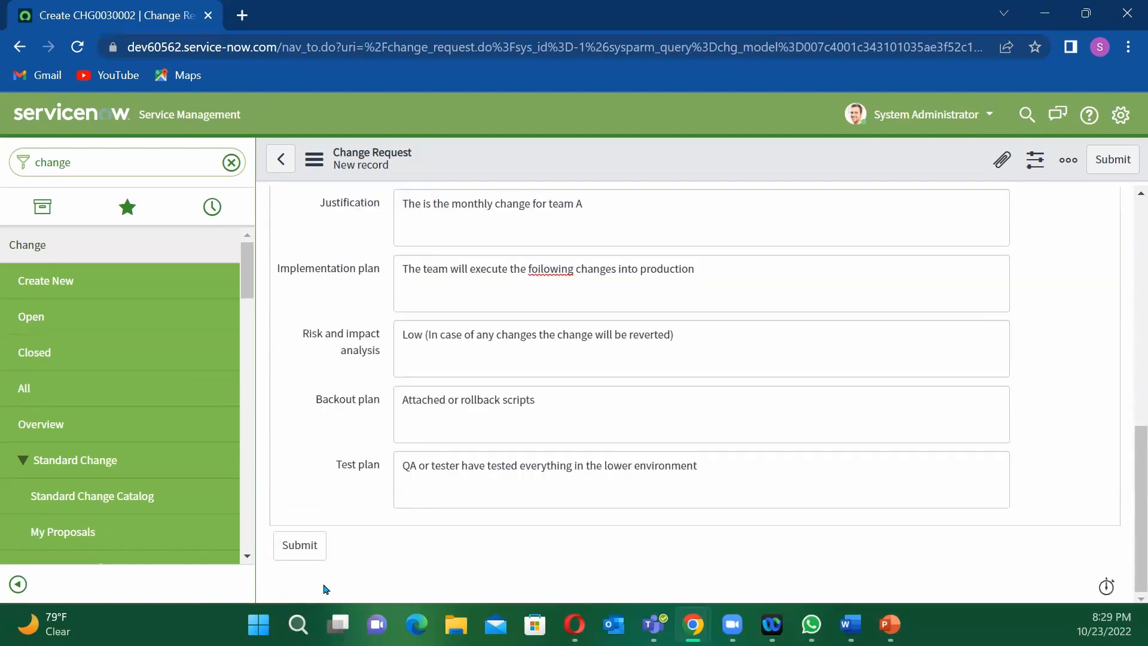
scroll(467, 419, "up", 3)
scroll(467, 419, "up", 4)
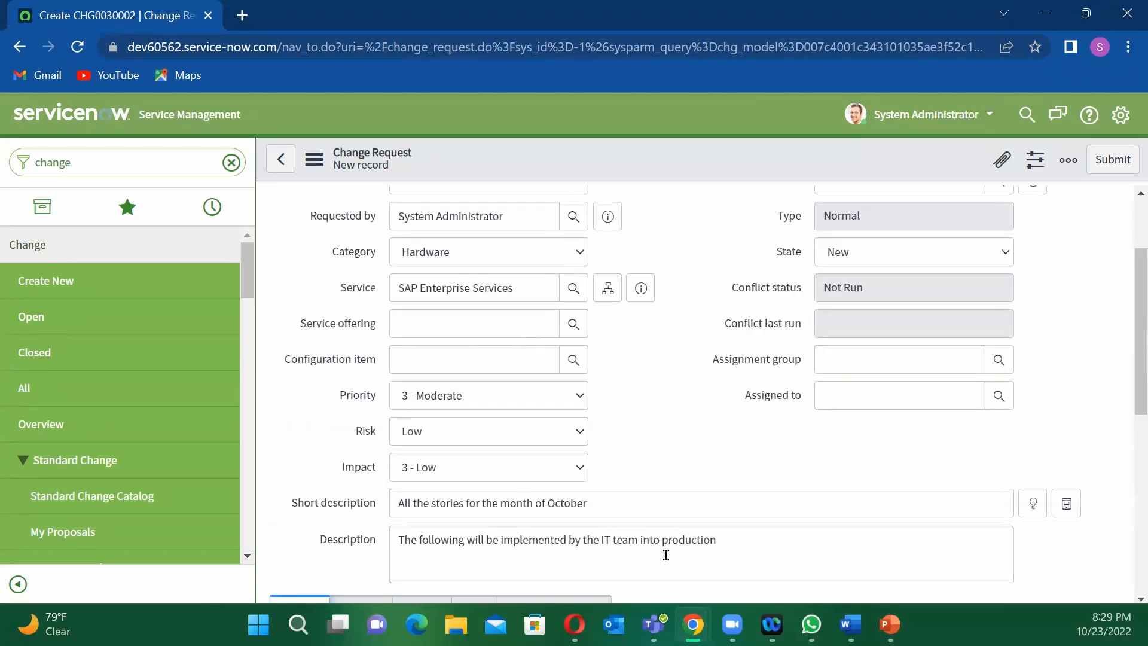
scroll(604, 412, "up", 3)
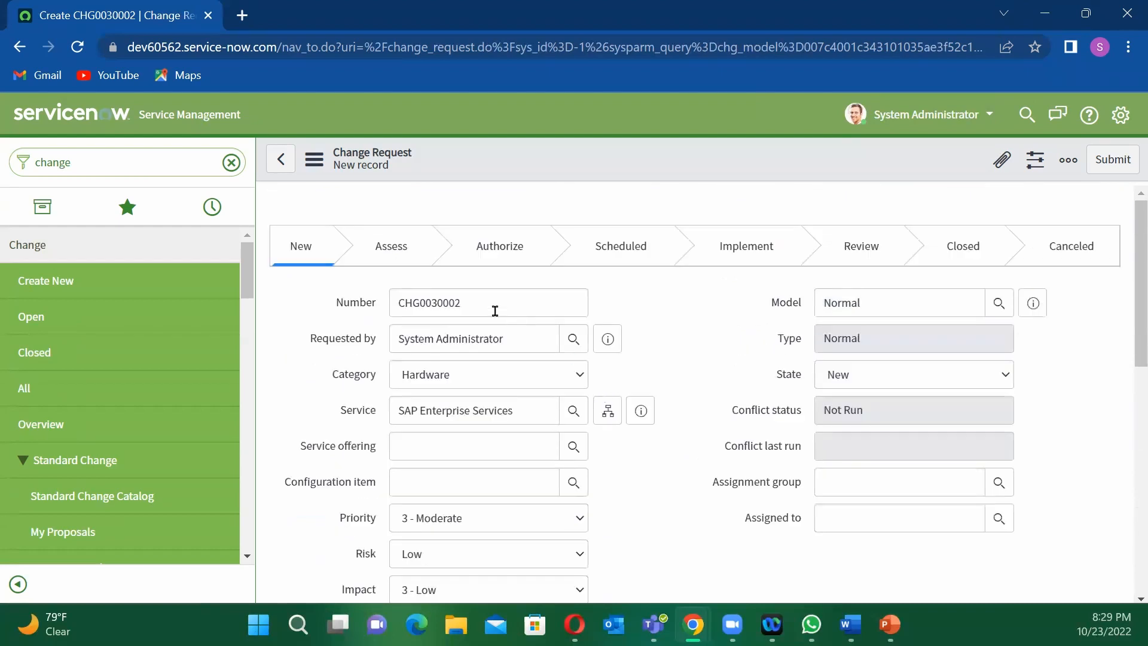
left_click_drag(489, 306, 392, 303)
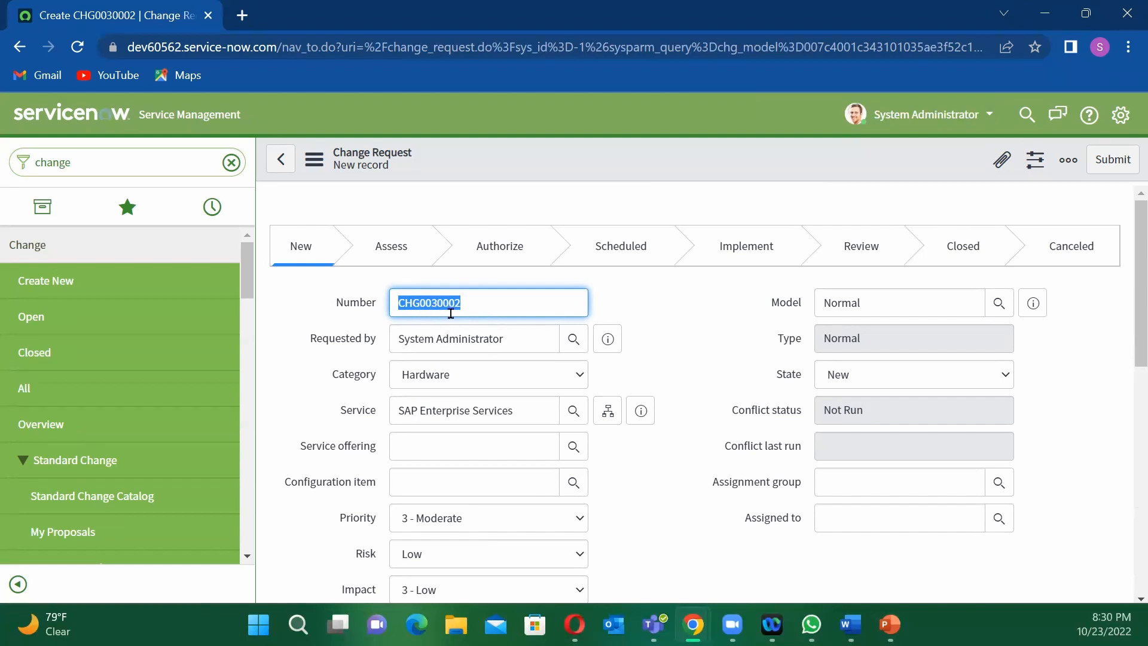
left_click(482, 301)
scroll(489, 323, "down", 1)
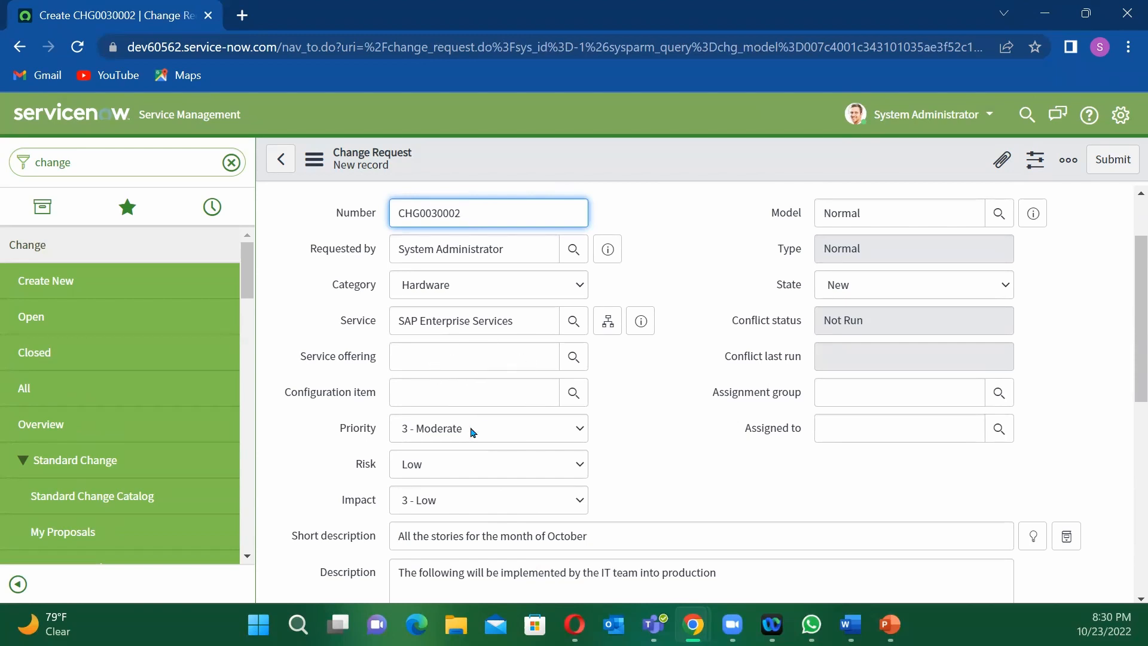
scroll(540, 402, "down", 4)
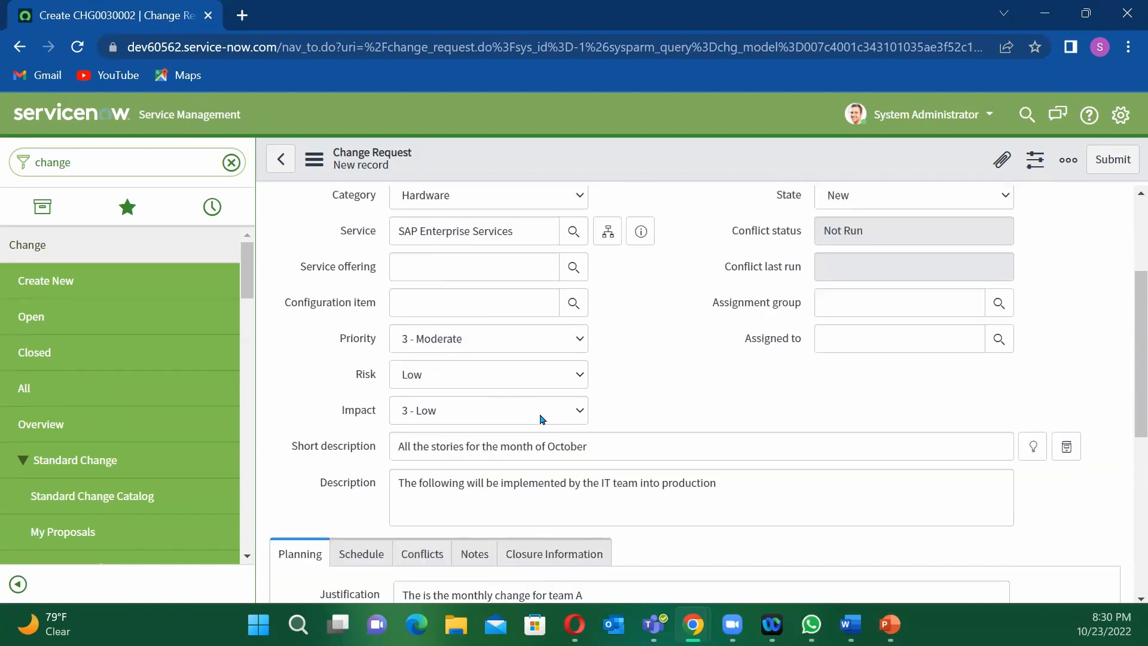
scroll(534, 425, "down", 1)
scroll(456, 447, "down", 3)
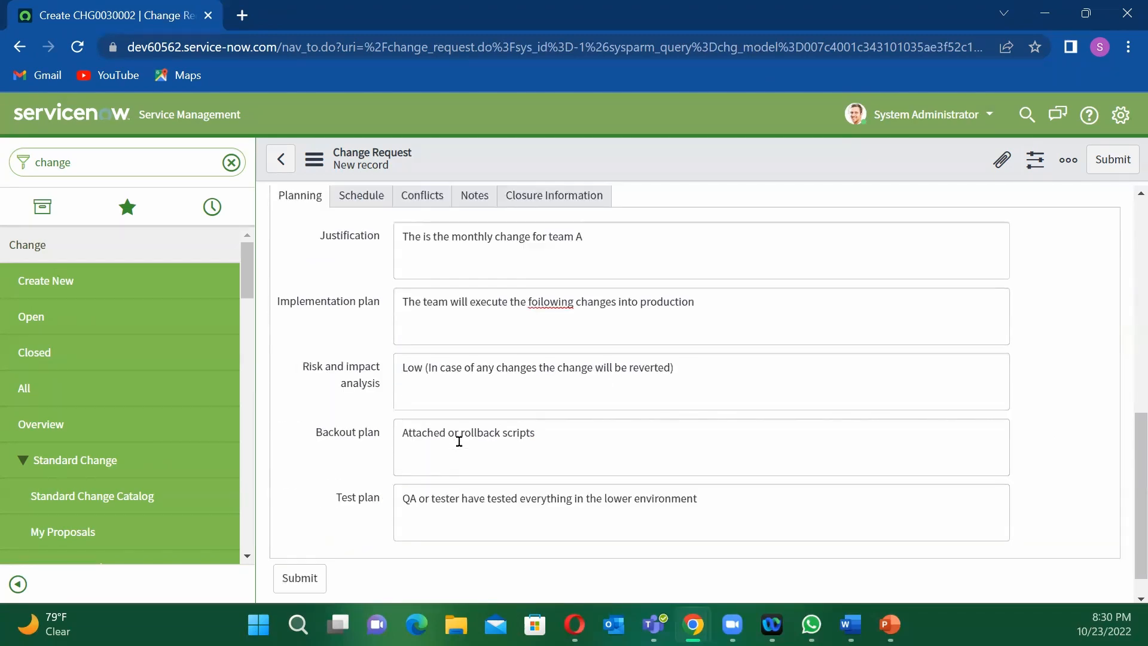
scroll(469, 445, "up", 3)
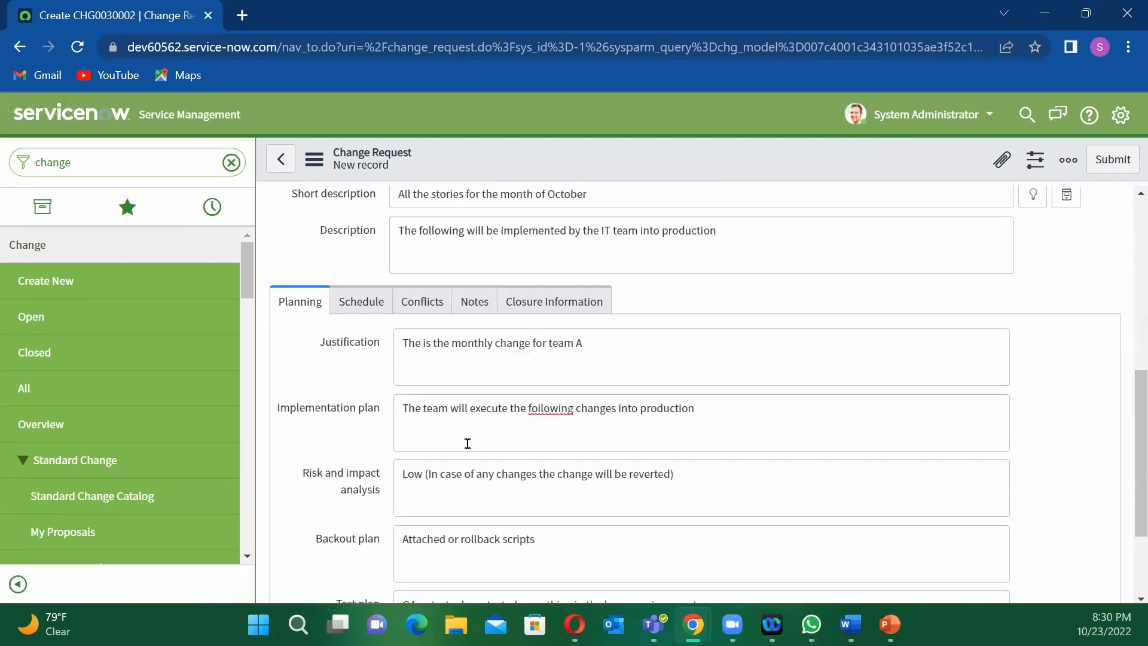
scroll(469, 440, "up", 7)
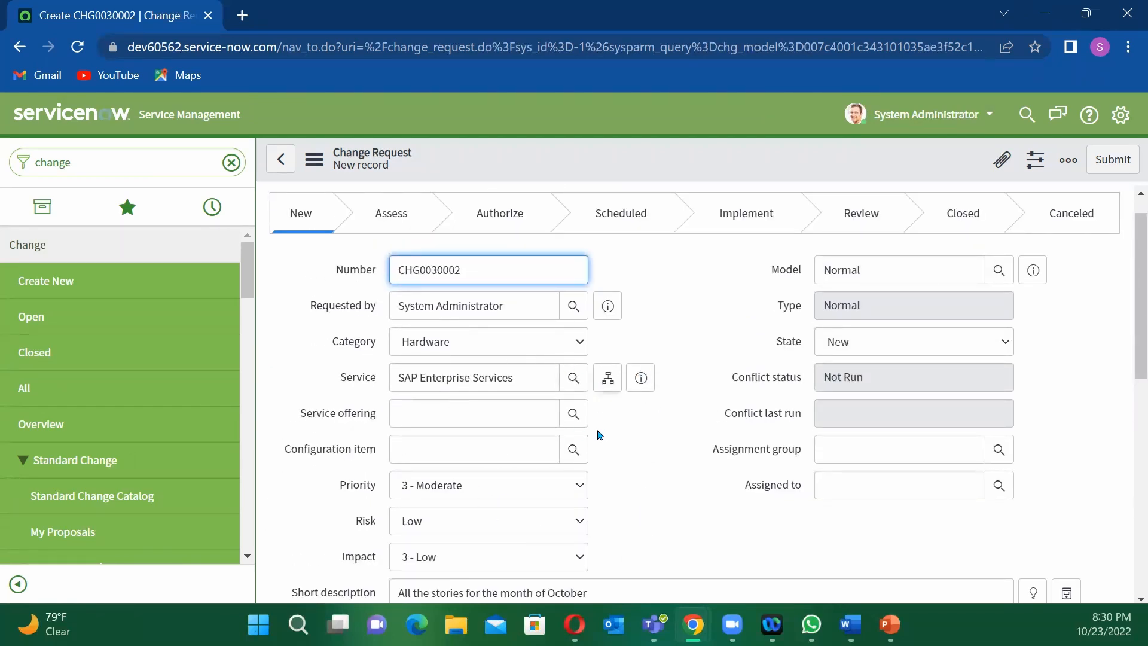
scroll(593, 455, "down", 3)
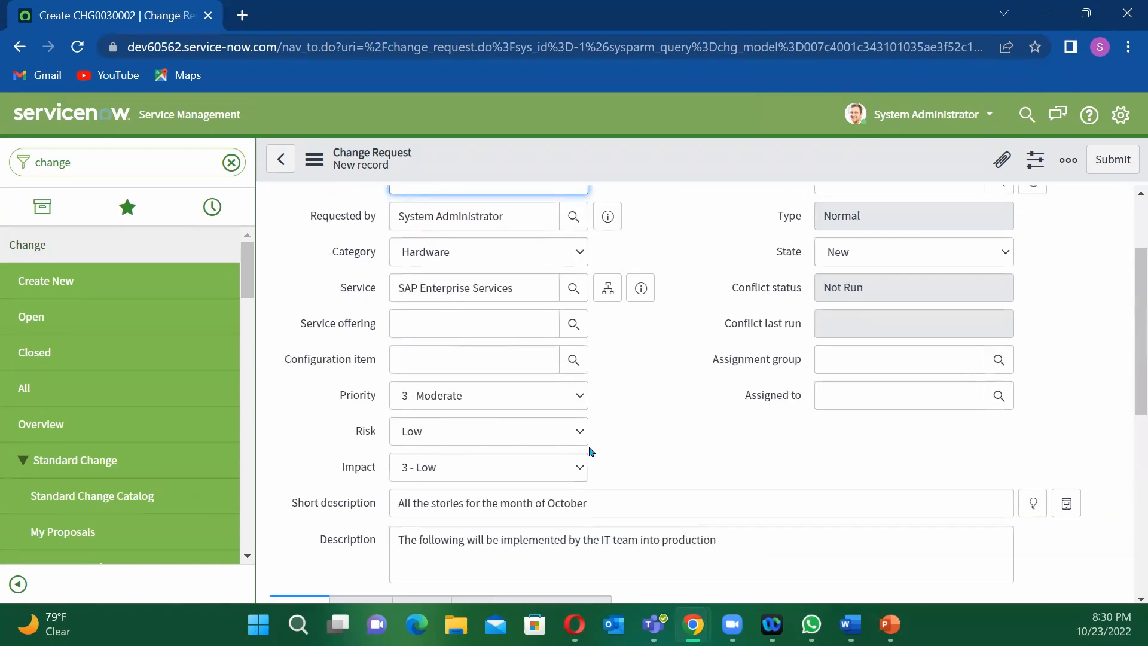
scroll(464, 471, "up", 4)
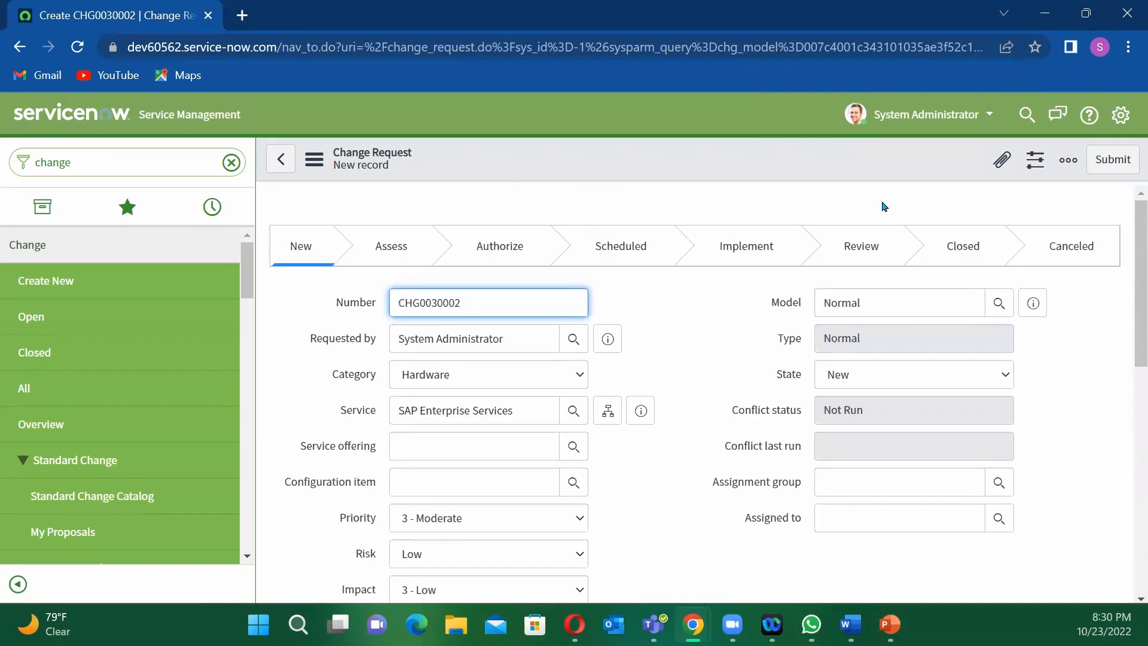